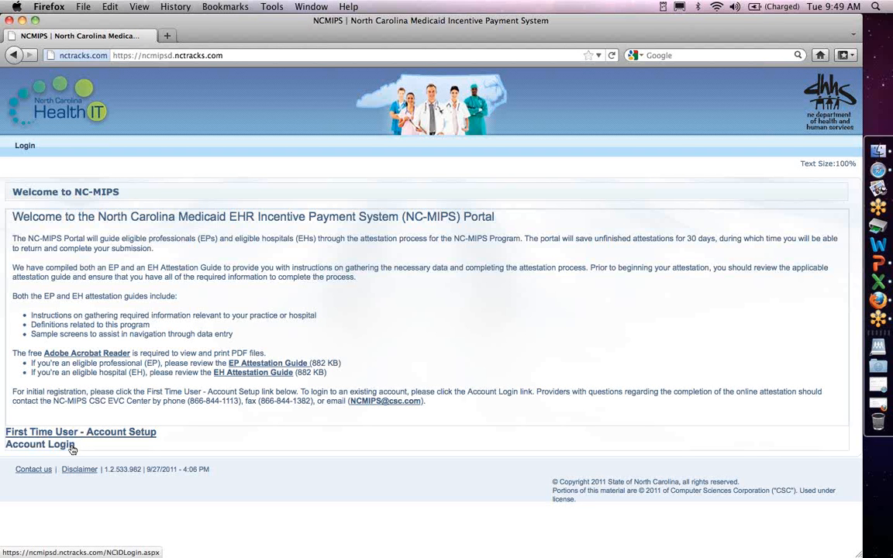
Start first-time account setup and enter the hospital's registration ID, NPI, TIN and Medicaid provider number.
left_click(72, 437)
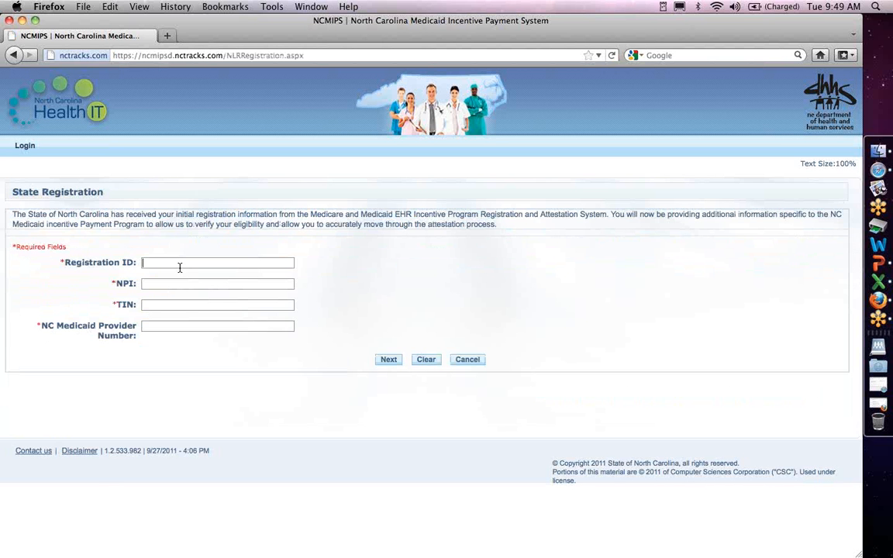
left_click(169, 266)
type("2000")
type("006006")
type("55")
type("5")
type("55")
type("67890")
key("Tab")
key("Tab")
type("39999")
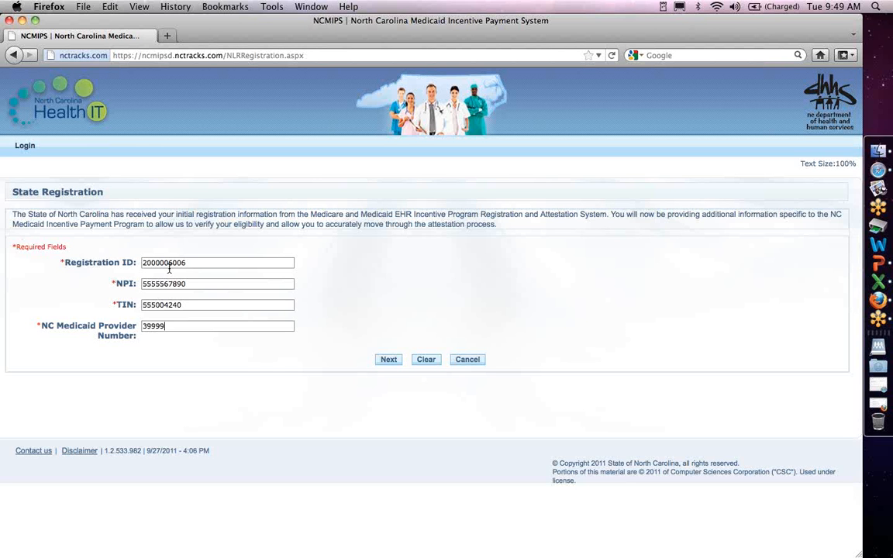
type("99")
Continue to the secure login and sign in with the NCID user ID and password.
left_click(415, 366)
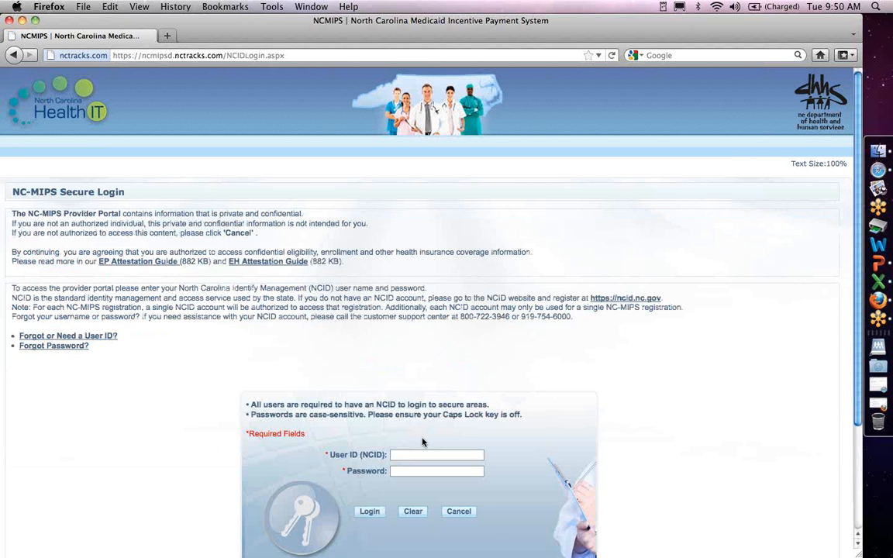
type("ncmipsbob56")
type("••••••••••")
left_click(379, 512)
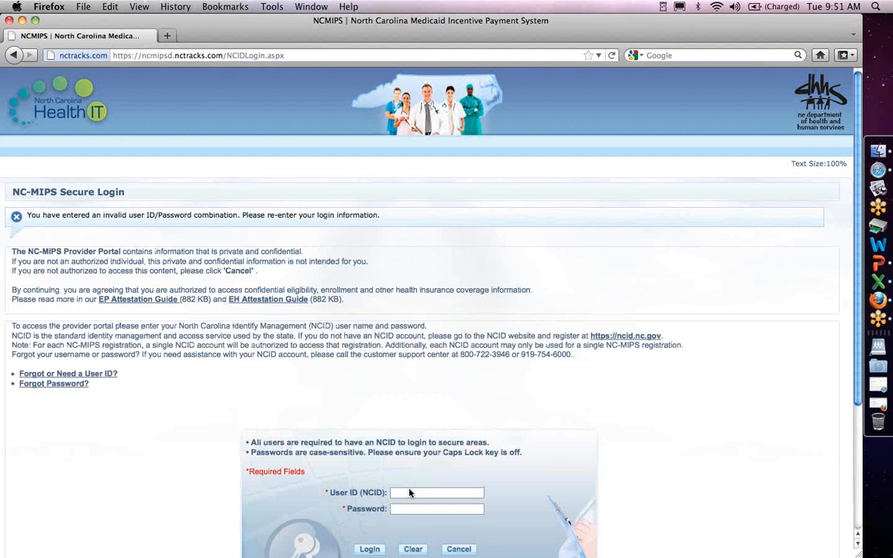
After the invalid-login error, re-enter the NCID user ID and password and log in again.
type("NCMIPS")
key("BackSpace")
key("BackSpace")
key("BackSpace")
key("BackSpace")
key("BackSpace")
key("BackSpace")
type("ncmipsbob56")
key("Tab")
type("••••••••••")
key("Return")
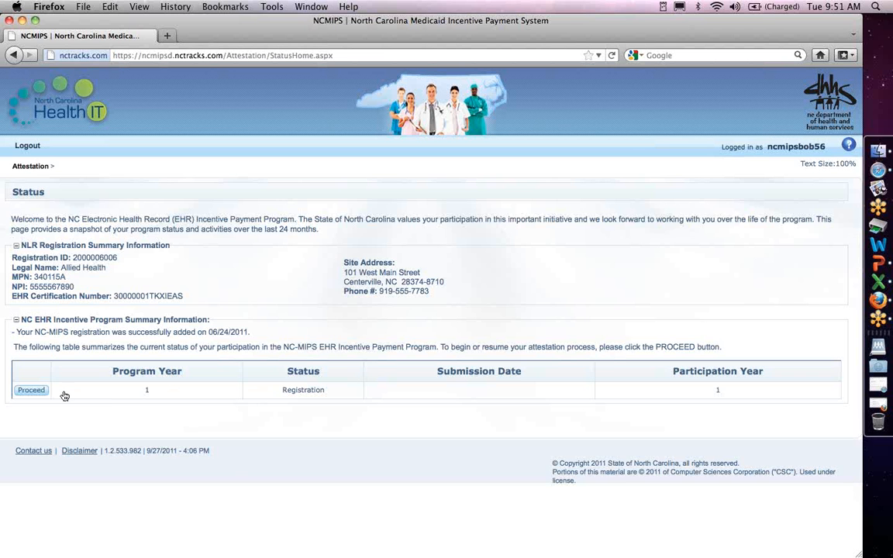
Begin the Program Year 1 attestation and enter the contact's first name, last name and title 'title'.
left_click(31, 390)
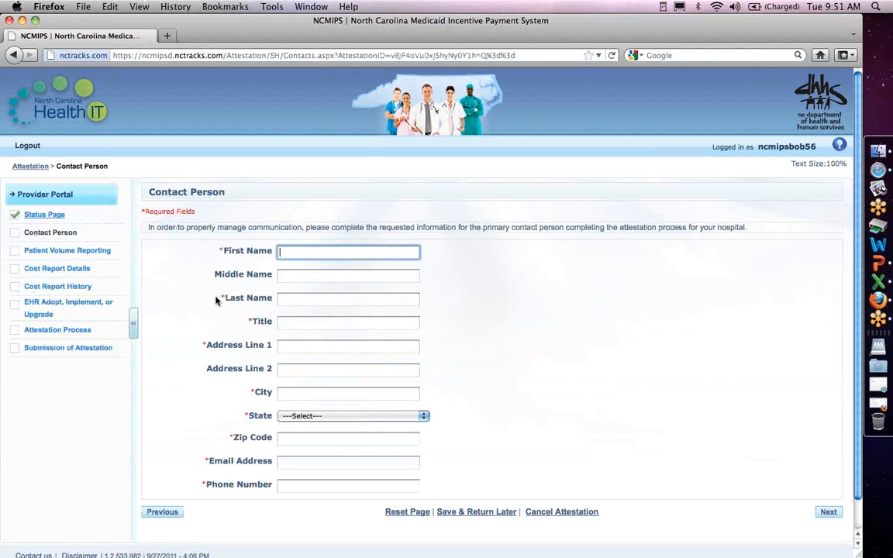
key("Tab")
key("Tab")
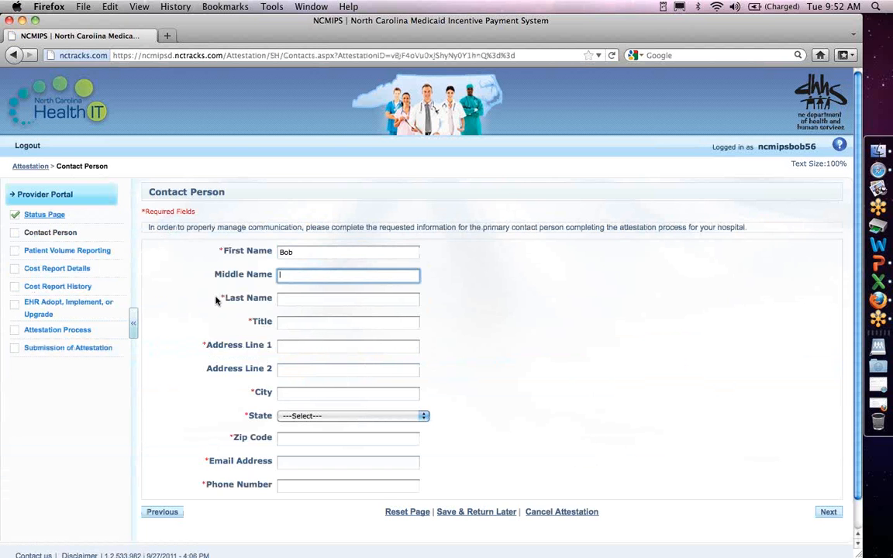
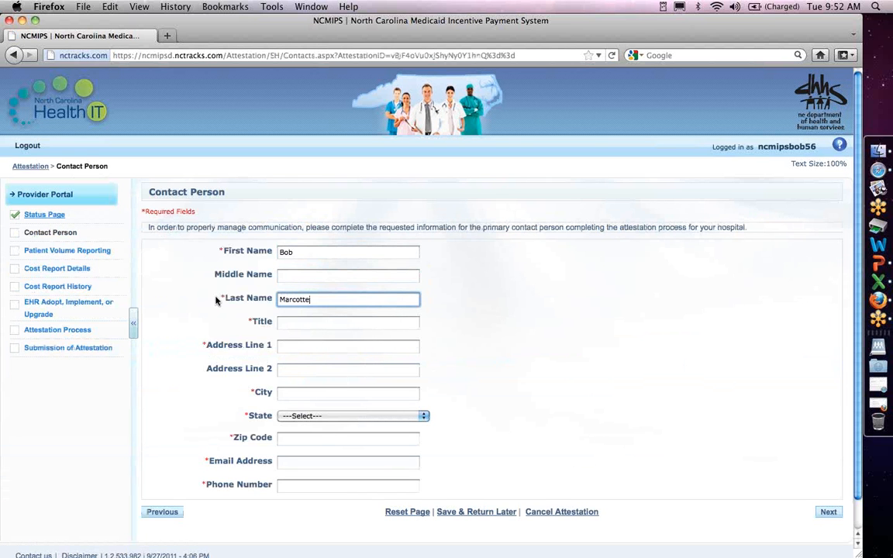
key("Tab")
type("non")
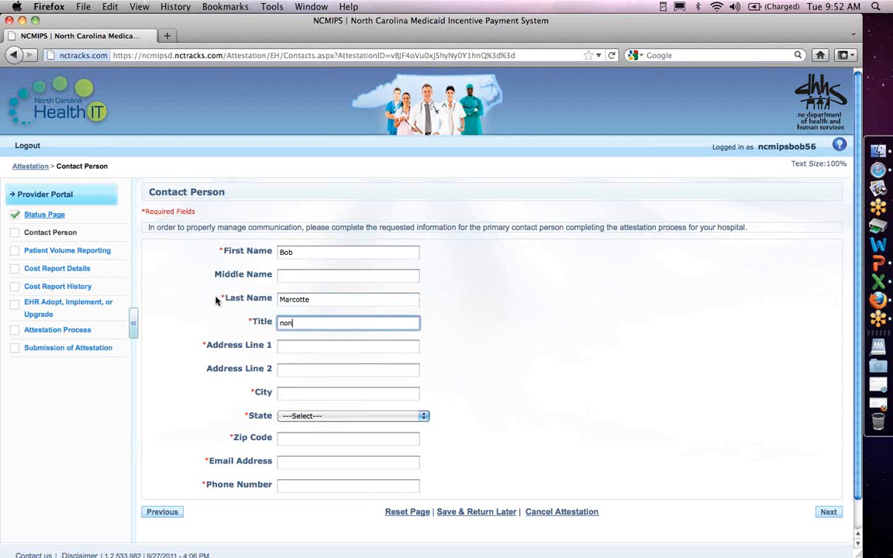
key("BackSpace")
type("title")
Fill in the contact's street address, city and state, North Carolina.
left_click(301, 347)
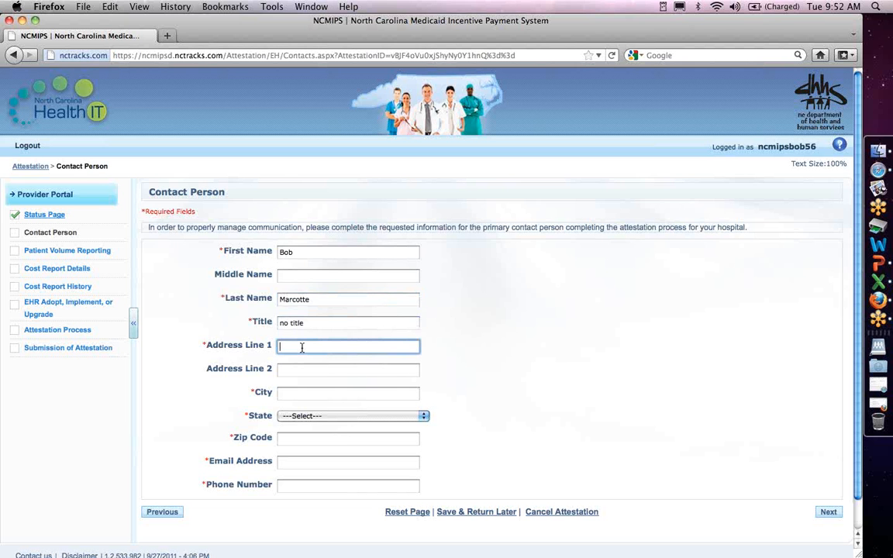
type("3101 Industrial")
type("Drive")
left_click(300, 394)
type("Ral")
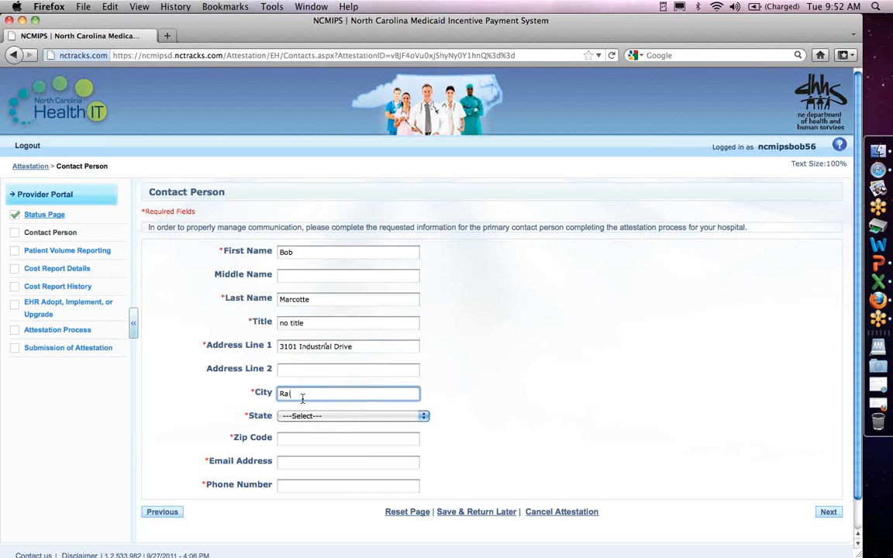
type("ieigh")
key("Tab")
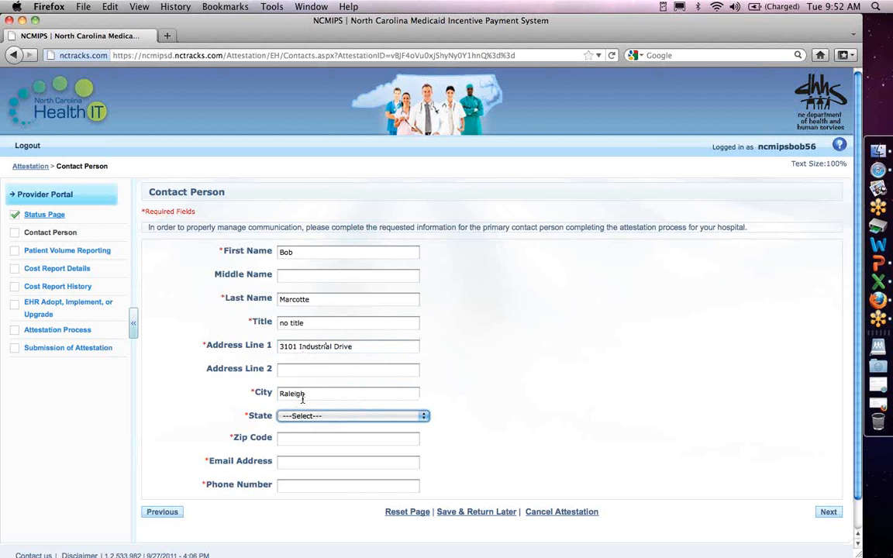
key("o")
key("Down")
key("Up")
key("Up")
key("Up")
key("Tab")
Enter the contact's zip code, e-mail address and phone number, then submit the contact details.
type("2")
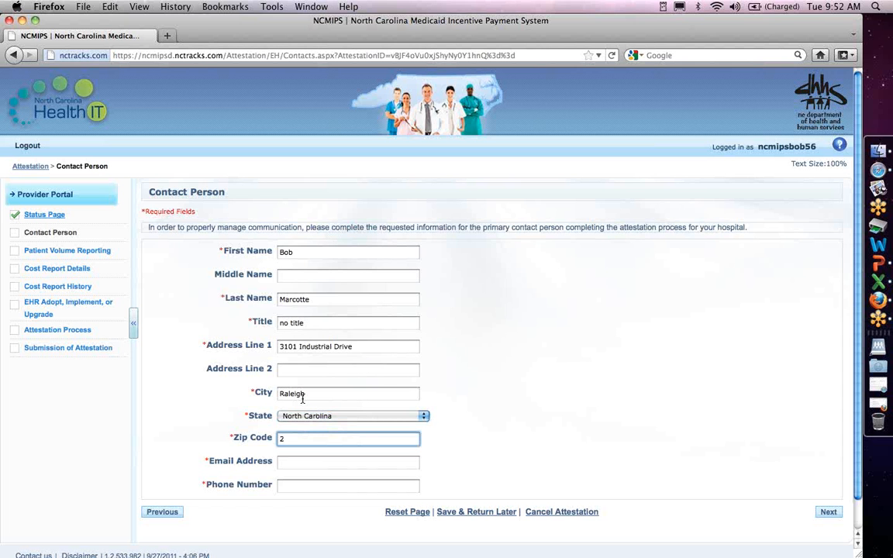
type("7609")
key("Tab")
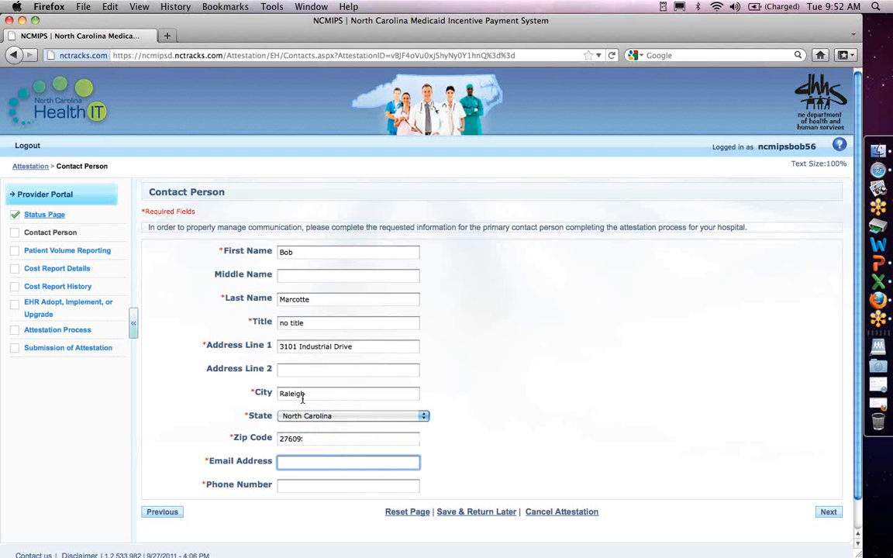
key("Tab")
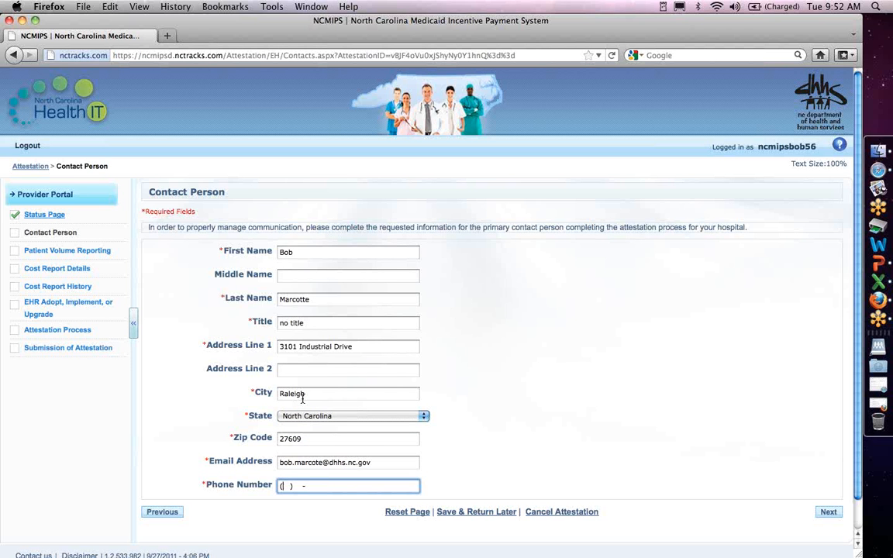
type("919) 555-1234")
key("Return")
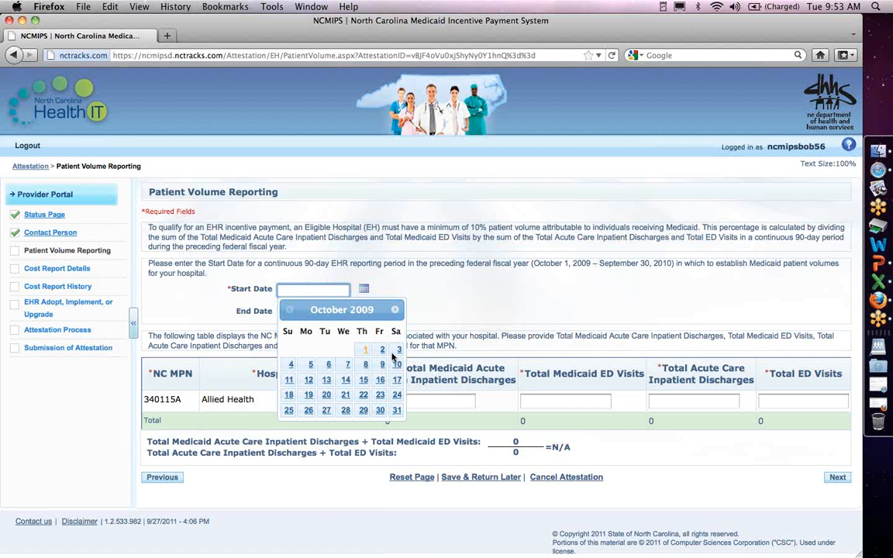
Set the start date to 10/01/2009 and enter discharge and ED volumes 123, 234, 678 and 789.
left_click(365, 350)
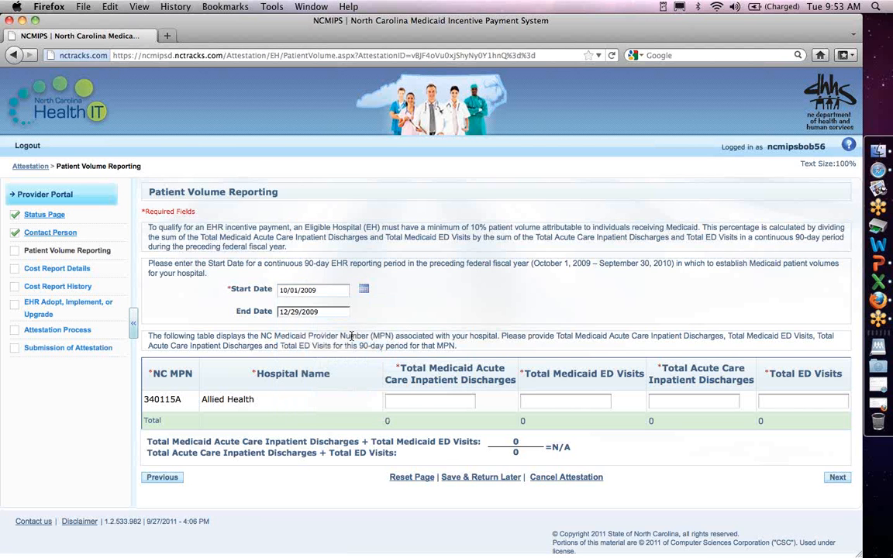
left_click(417, 403)
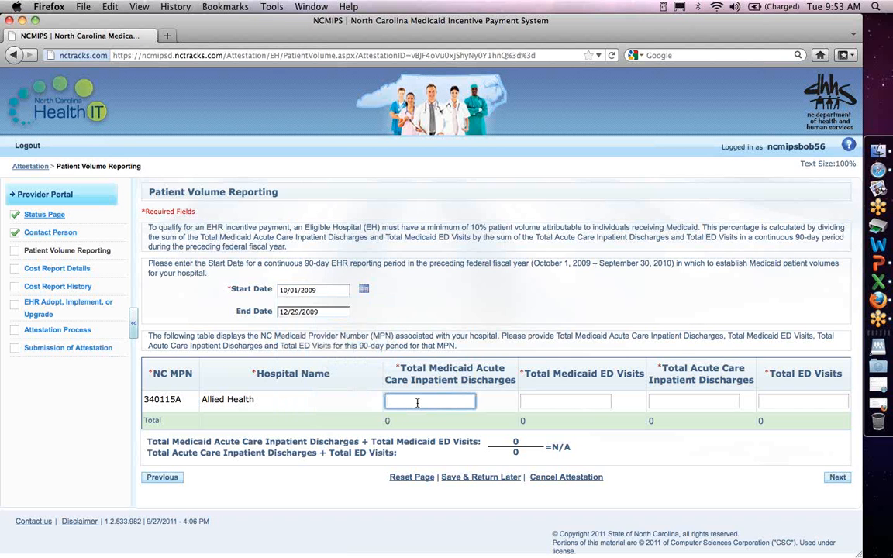
type("123")
key("Tab")
type("234")
key("Tab")
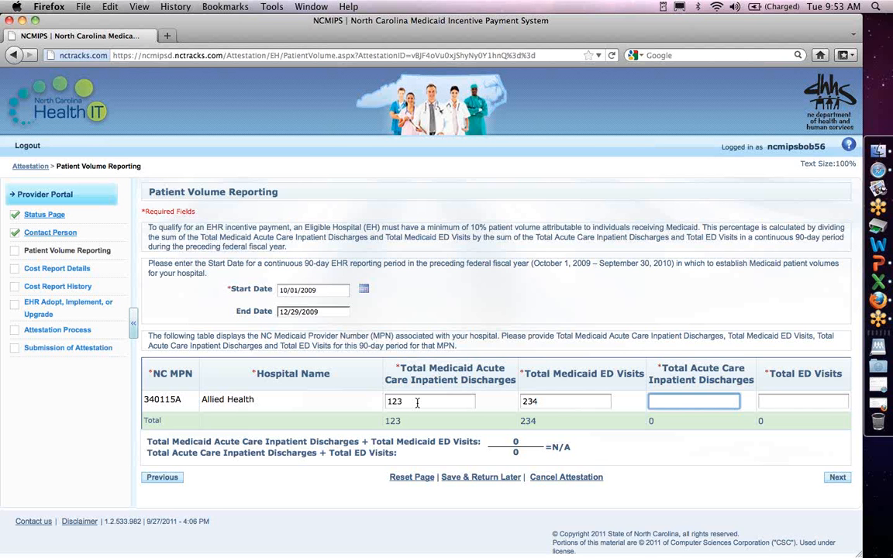
type("678")
key("Tab")
type("789")
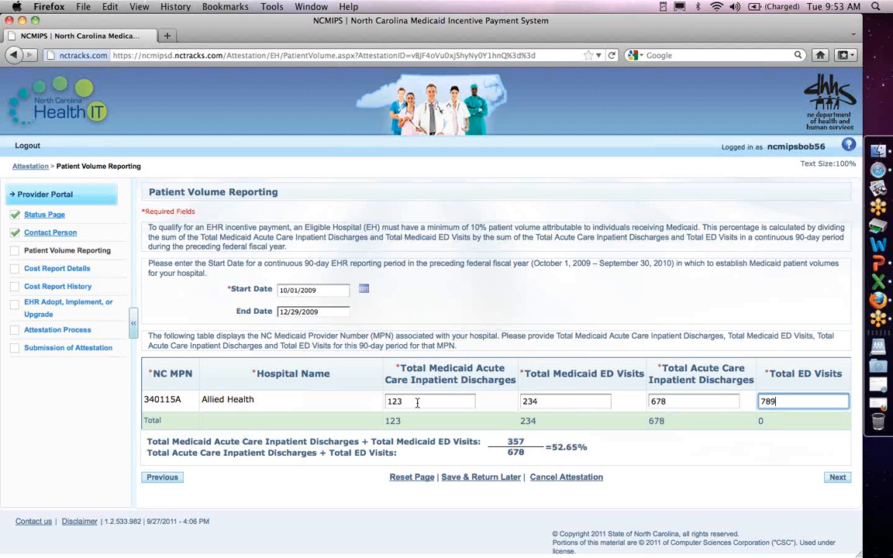
key("Tab")
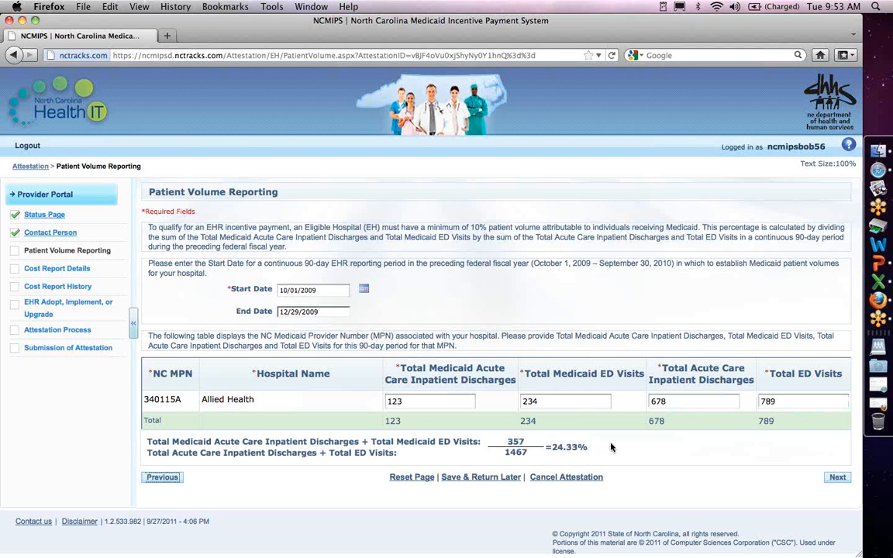
Set a September fiscal year end and a 10/1/2009 to 9/30/2010 cost report period.
left_click(857, 481)
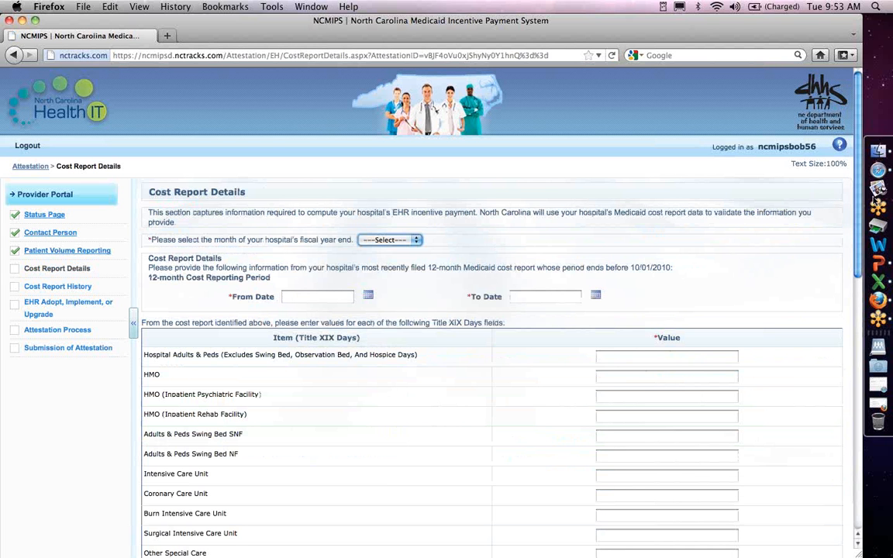
scroll(840, 236, "down", 5)
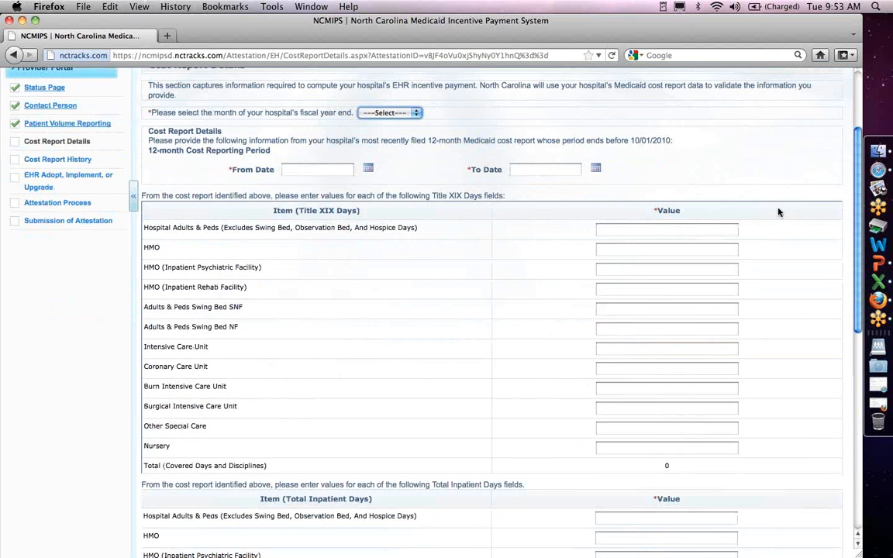
left_click(394, 112)
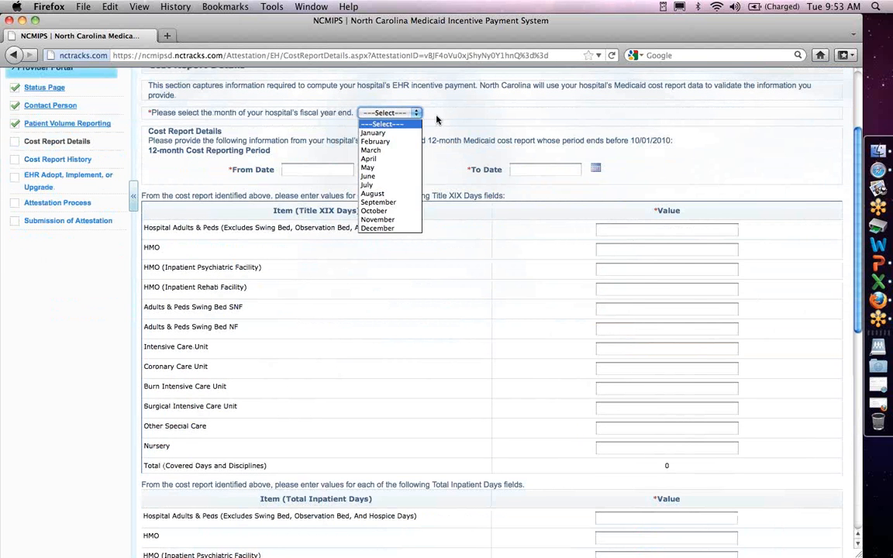
left_click(379, 201)
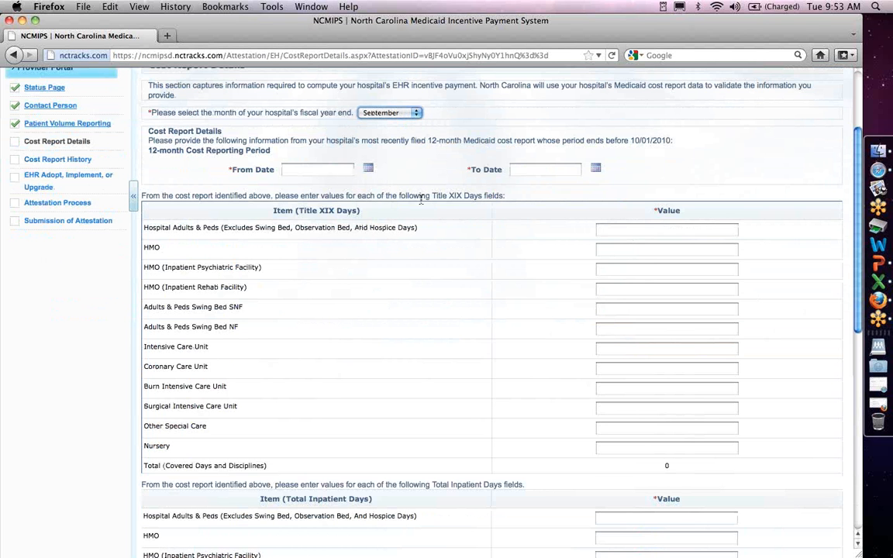
key("Tab")
type("1")
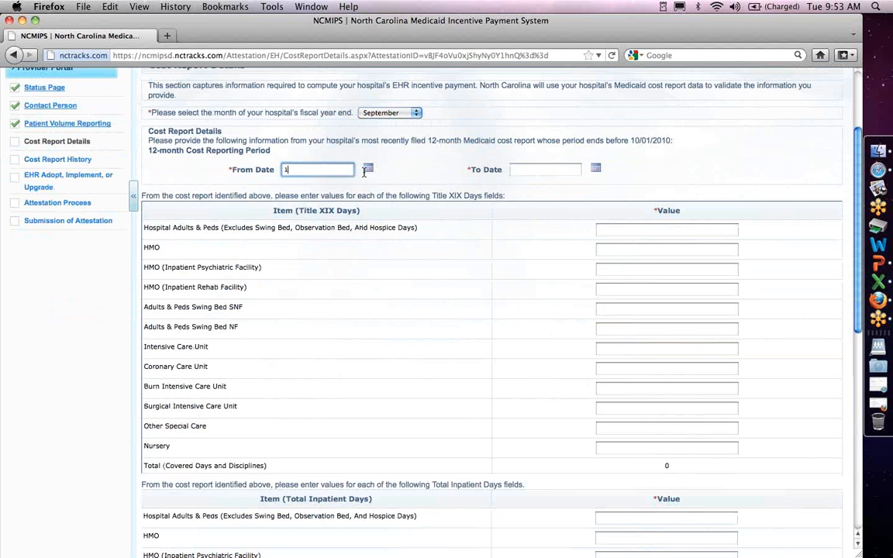
type("0/1/2009")
key("Tab")
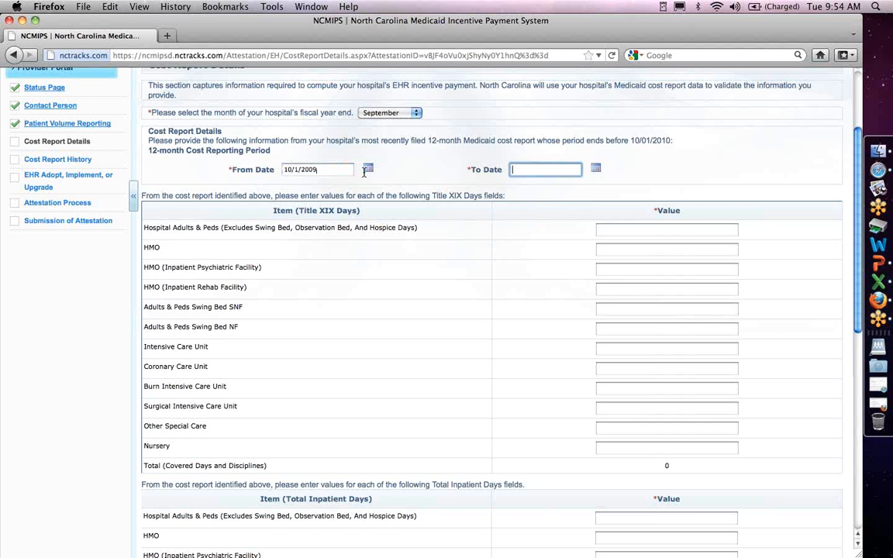
type("9/30")
type("/2010")
Enter Title XIX days: adults & peds 2431, HMO 145, 234, nursery 1321, others 0.
left_click(626, 231)
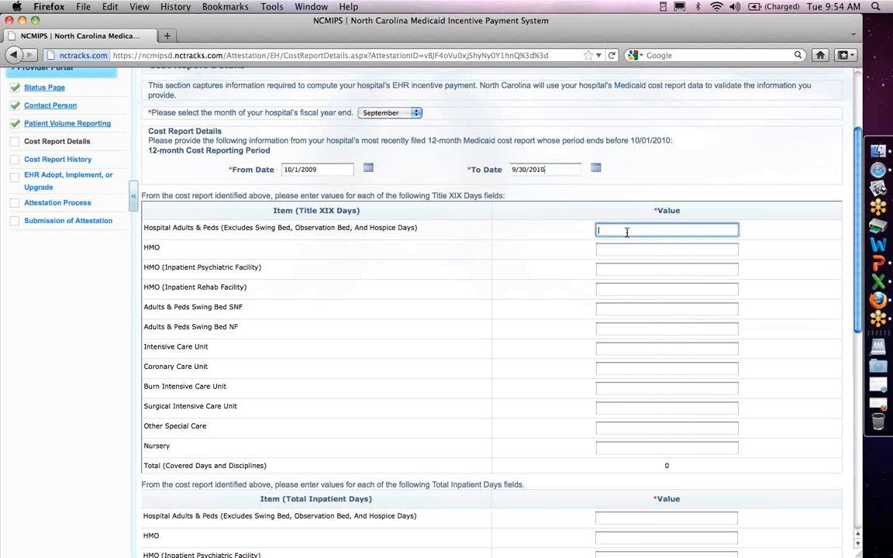
type("8")
key("BackSpace")
type("2431")
key("Tab")
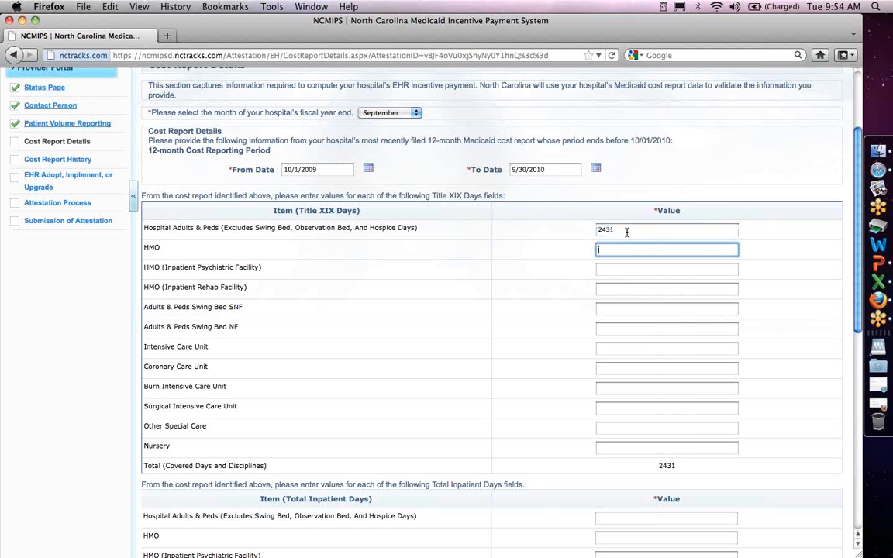
type("145")
key("Tab")
type("0")
key("Tab")
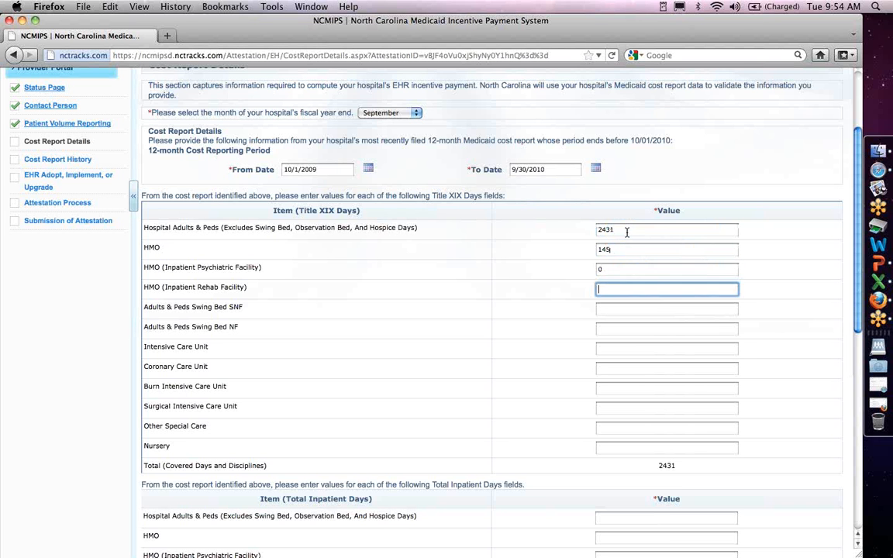
type("0\t0")
key("Tab")
type("0")
key("Tab")
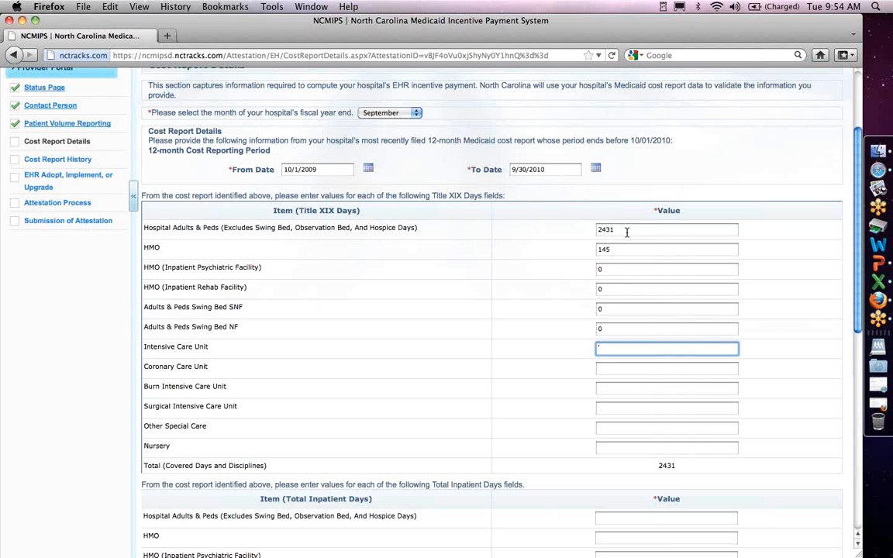
type("234")
key("Tab")
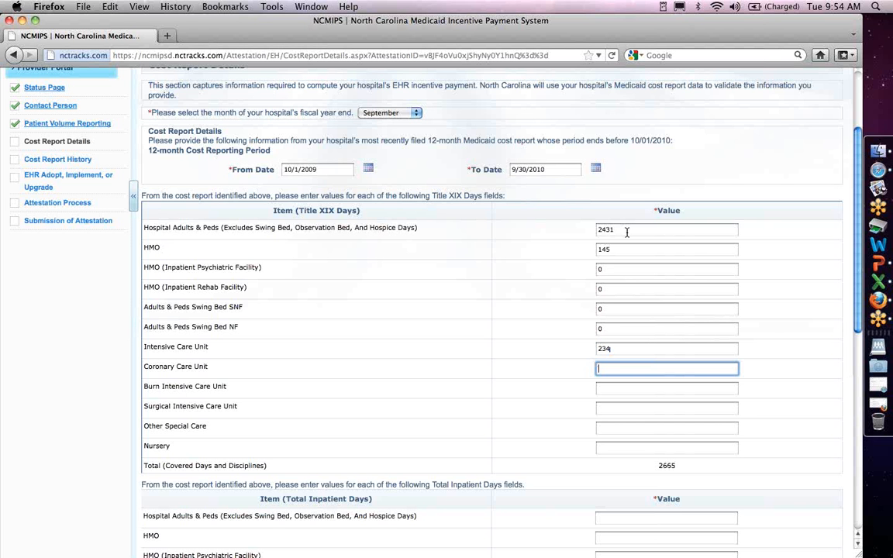
type("0")
key("Tab")
type("0")
key("Tab")
type("0")
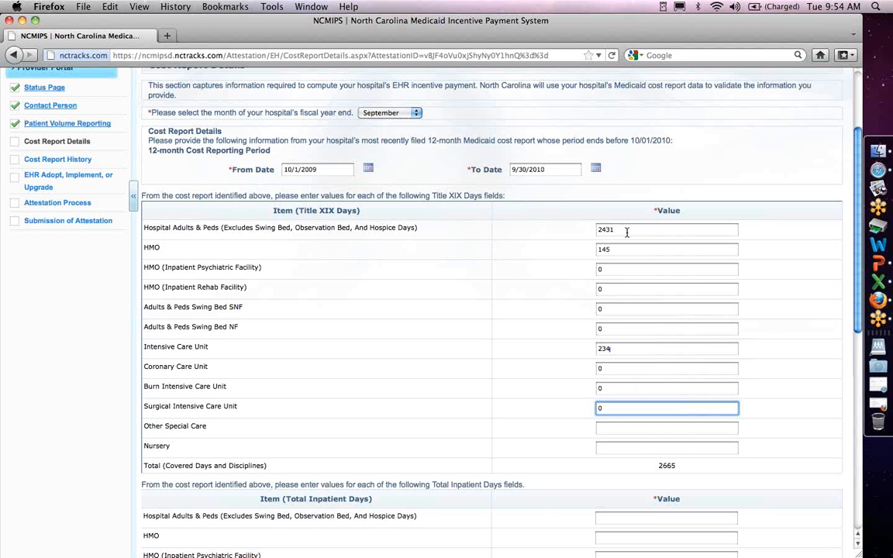
key("Tab")
type("0")
key("Tab")
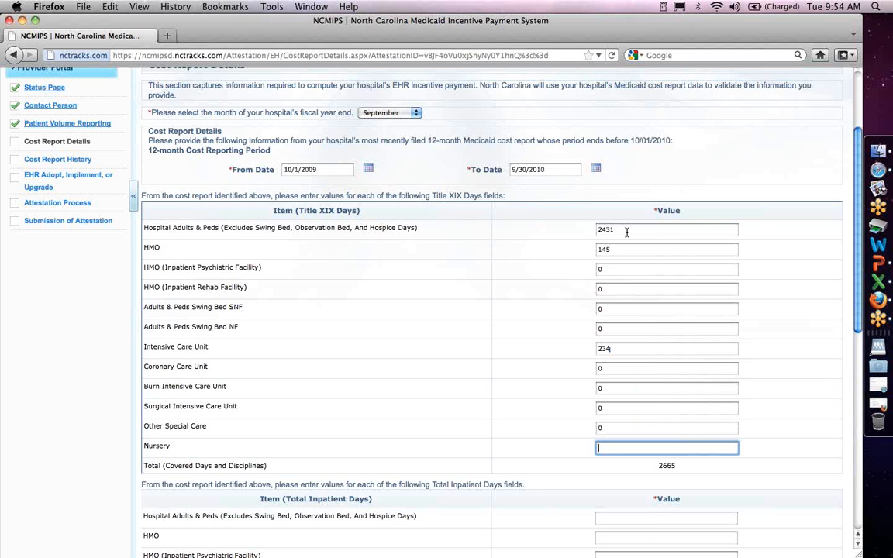
type("1321")
key("Tab")
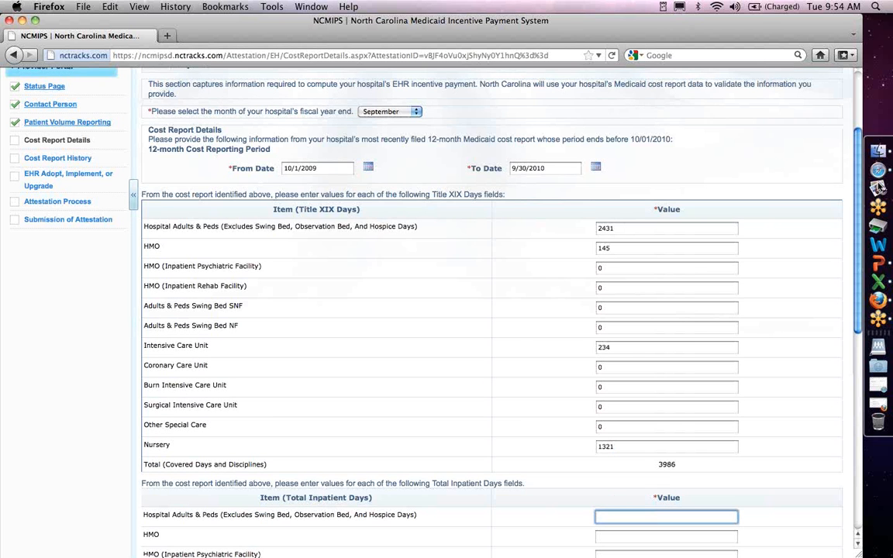
Enter total inpatient days: 8721, HMO 400, ICU 600, 1891, remaining units 0.
scroll(807, 224, "down", 5)
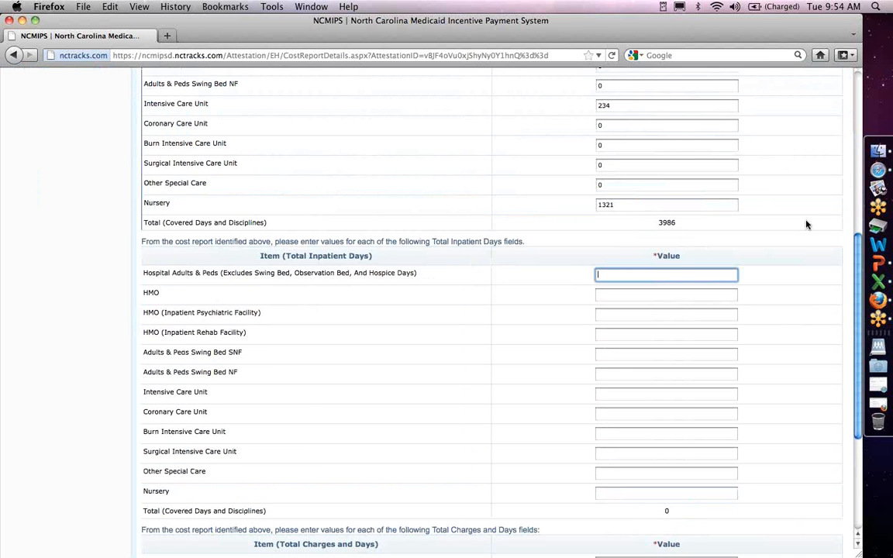
type("8721")
key("Tab")
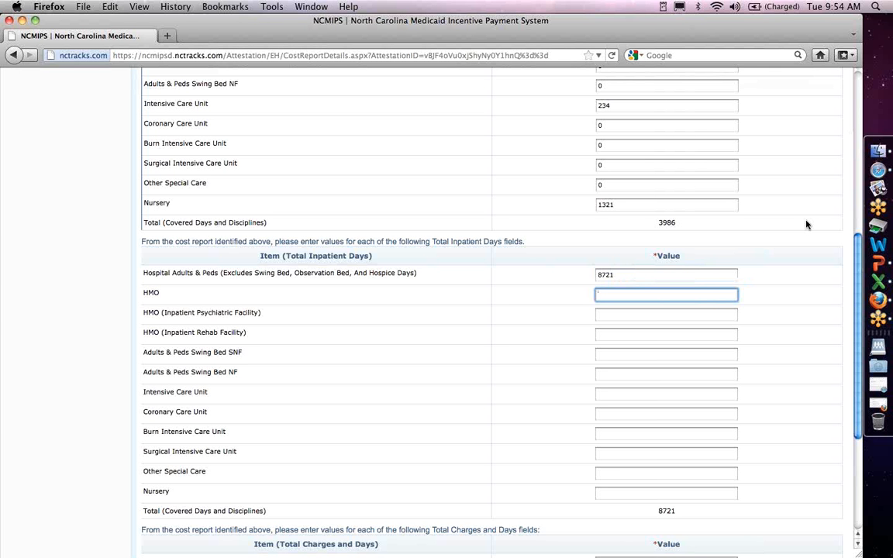
type("400")
key("Tab")
type("0")
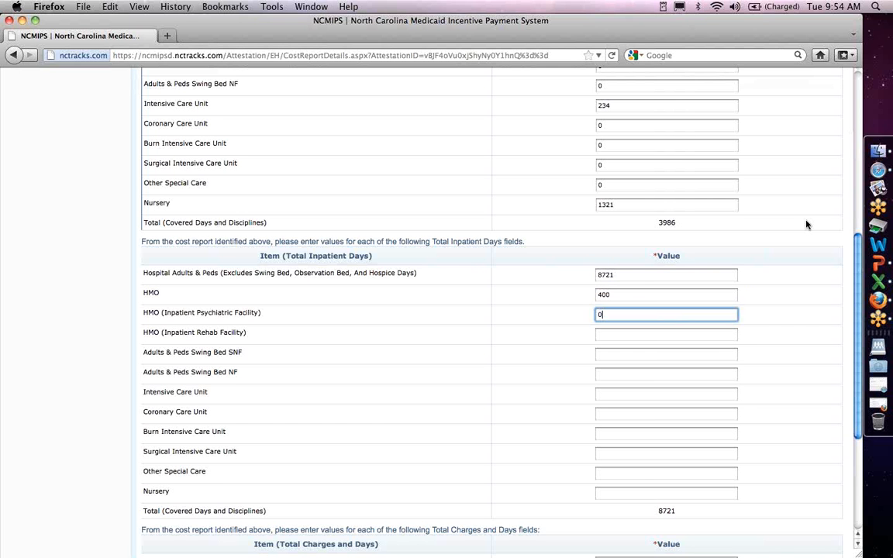
key("Tab")
type("0")
key("Tab")
type("0")
key("Tab")
type("0")
key("Tab")
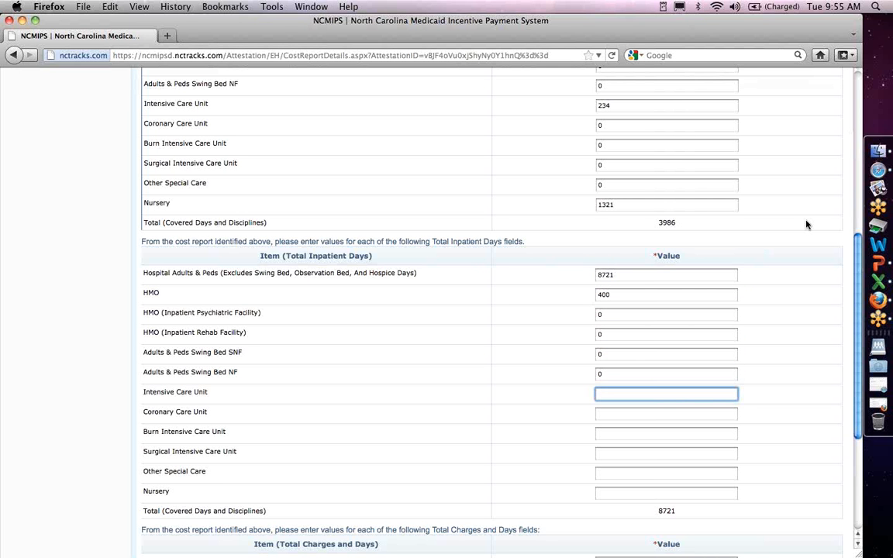
type("600")
key("Tab")
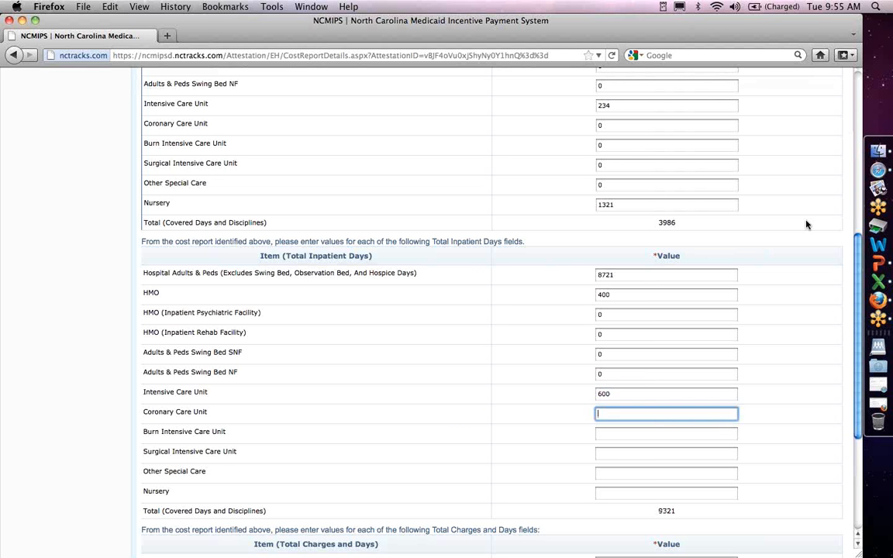
type("0")
key("Tab")
type("0")
key("Tab")
type("0")
key("Tab")
type("0")
key("Tab")
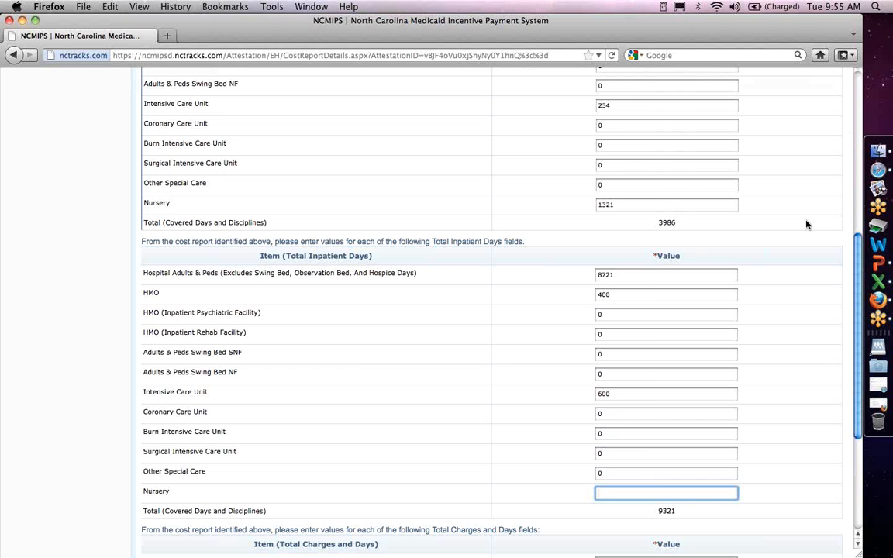
type("1891")
key("Tab")
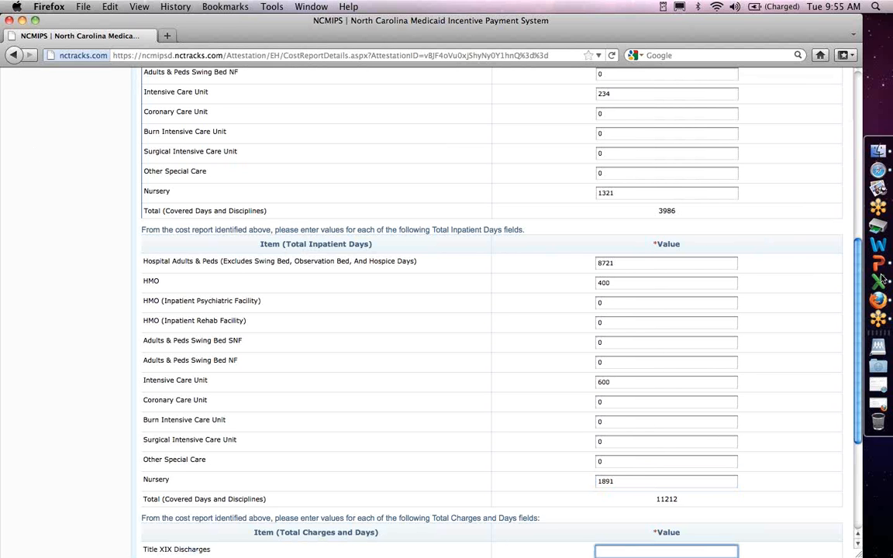
Enter discharges 7892, total charges 240186224, dually eligible HMO days 14 and charity care charges 17453123.
scroll(543, 372, "down", 5)
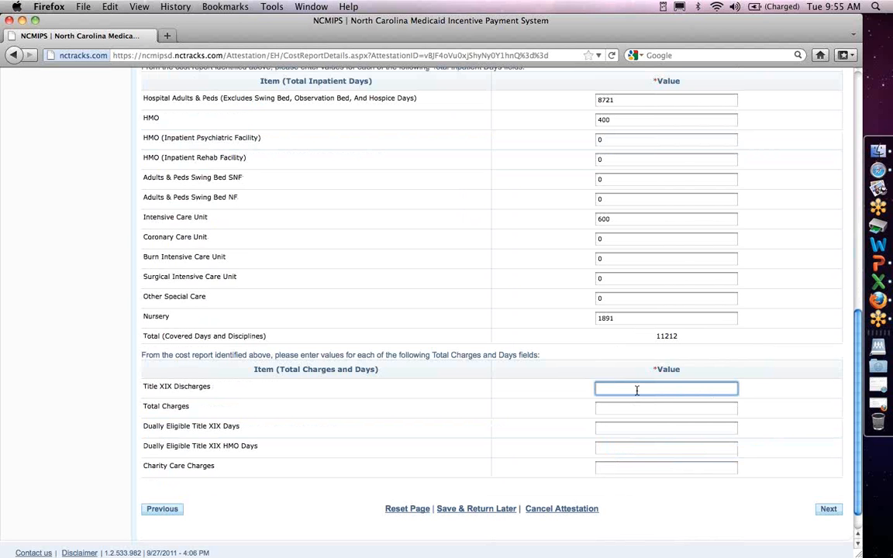
type("7892")
key("Tab")
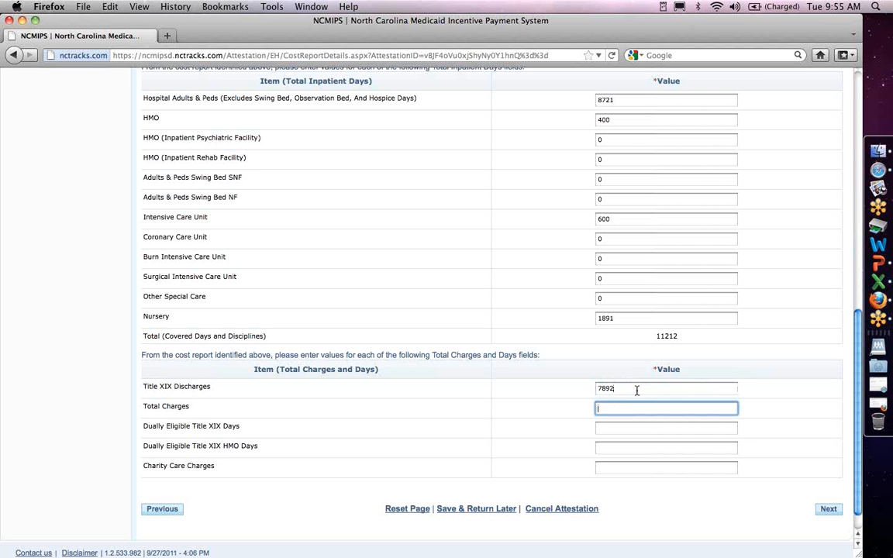
type("2401")
type("86")
type("224")
type("45")
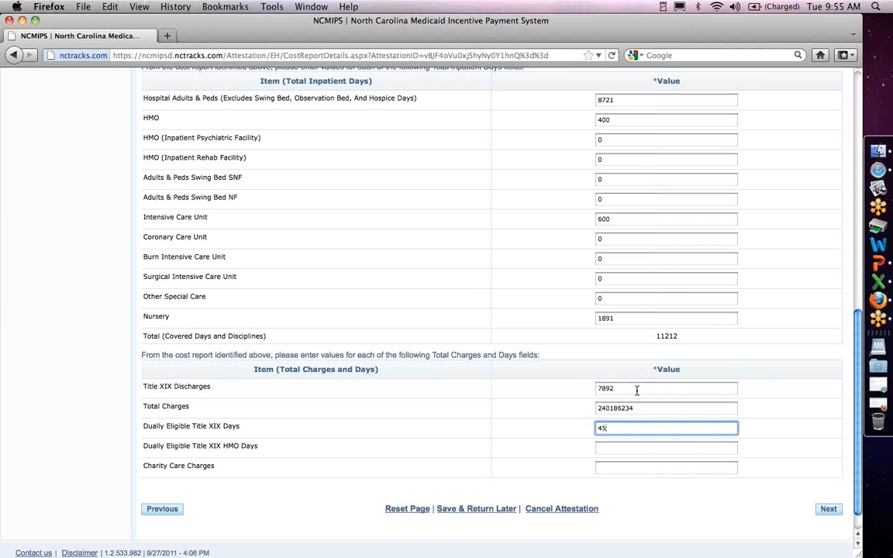
key("Tab")
type("14")
key("Tab")
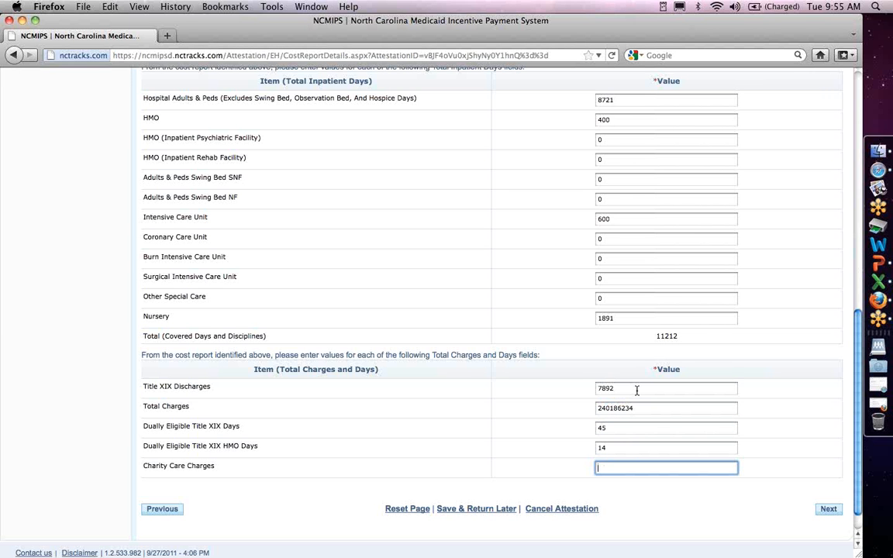
type("17453123")
Enter 8231 first-row discharges, then row 2: 10/1/2008–9/30/2009 with 7944 discharges.
left_click(842, 509)
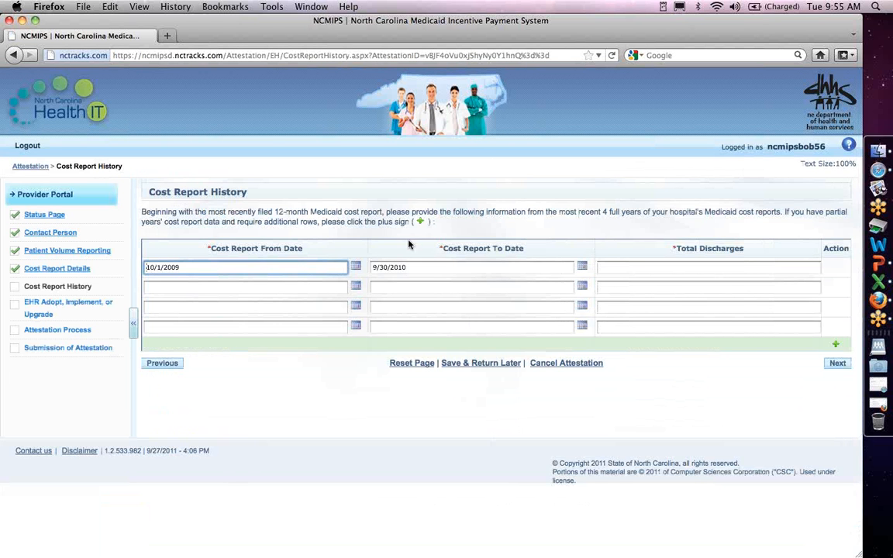
left_click(626, 269)
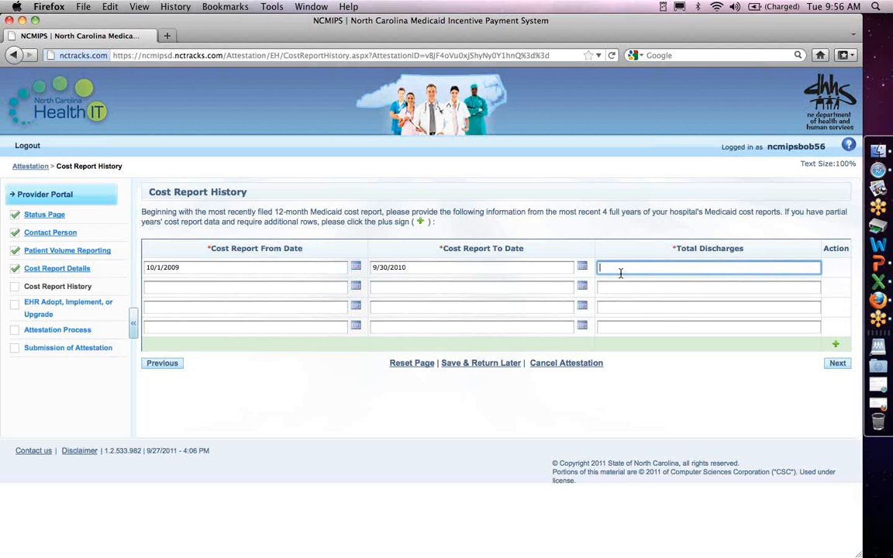
type("8231")
key("Tab")
type("10/")
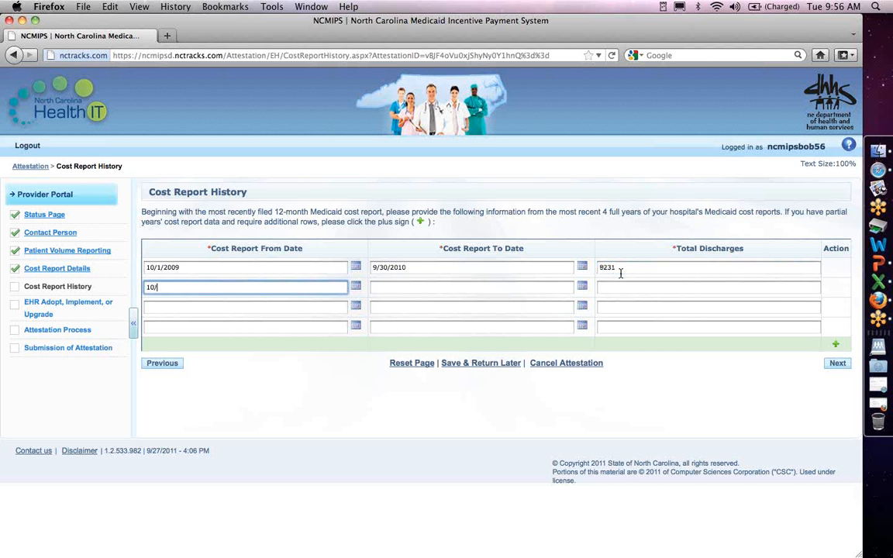
type("1/2008")
key("Tab")
type("9/30/2")
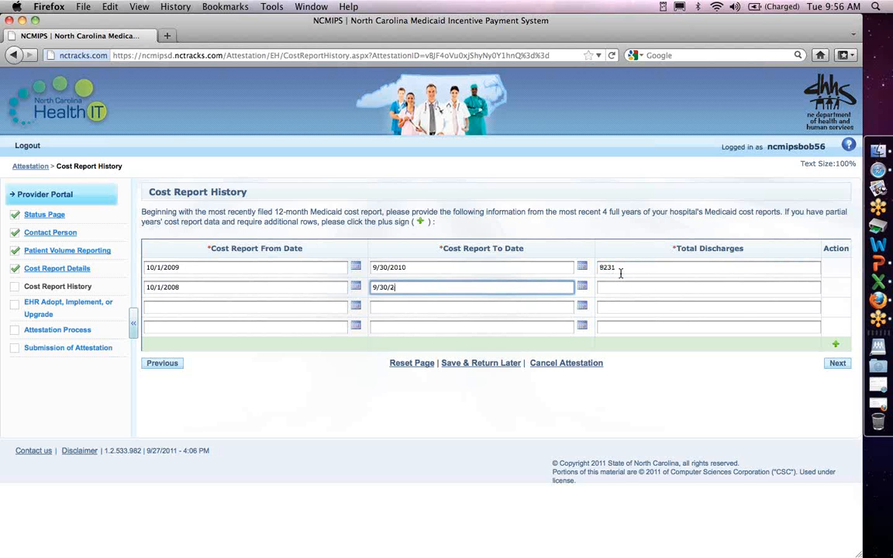
type("009")
key("Tab")
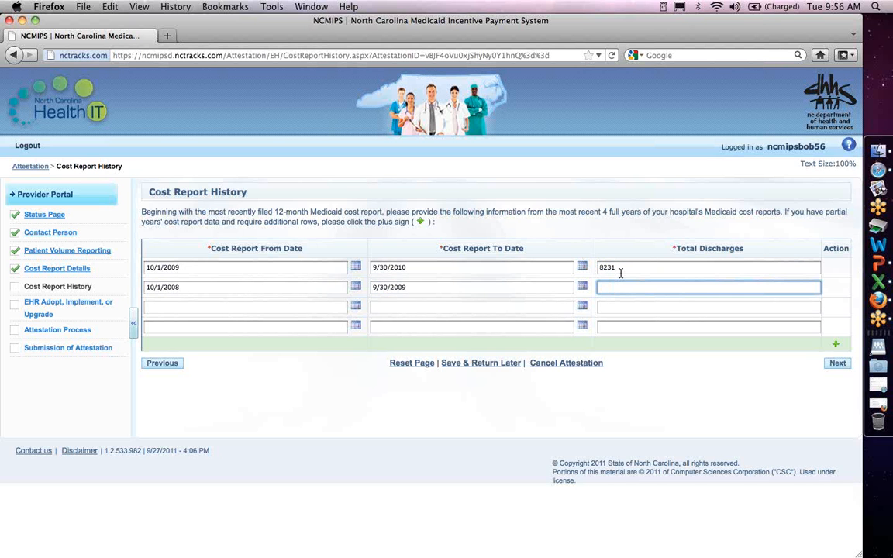
type("7944")
Add rows 10/1/2007–9/30/2008 with 7734 and 10/1/2006–9/30/2007 with 7548 discharges.
key("Tab")
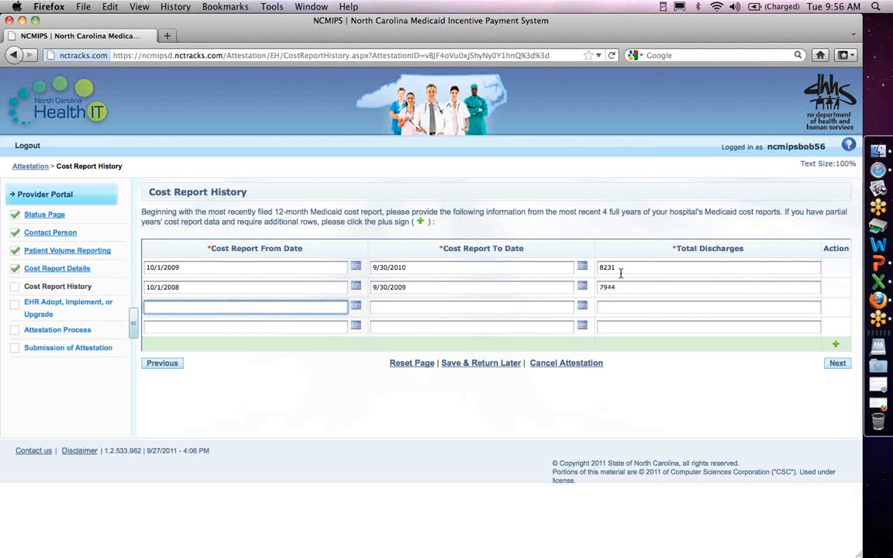
type("10/1/2007")
key("Tab")
type("9/")
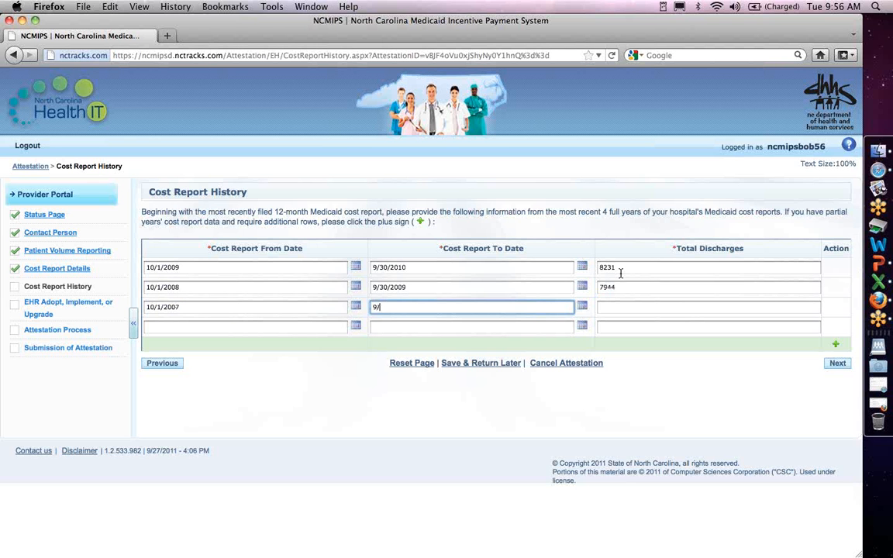
type("30/2008")
key("Tab")
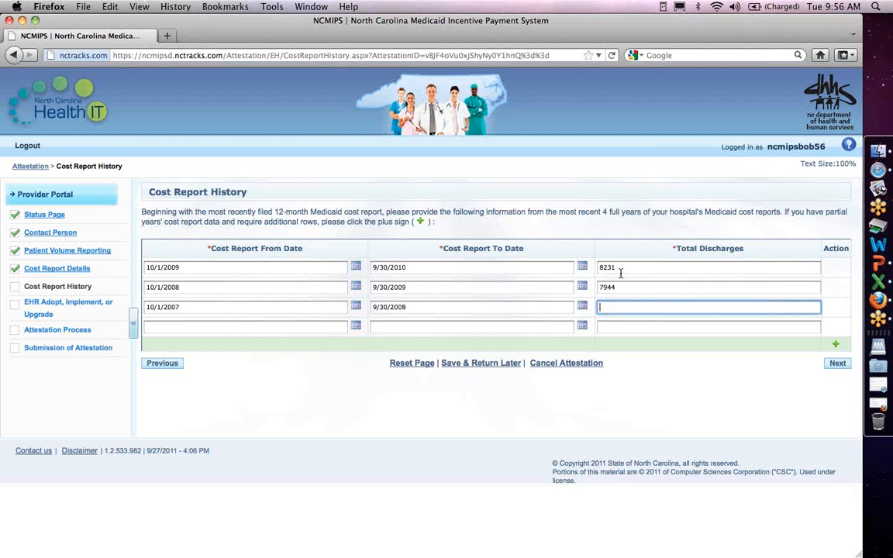
type("7734")
key("Tab")
type("10/1/")
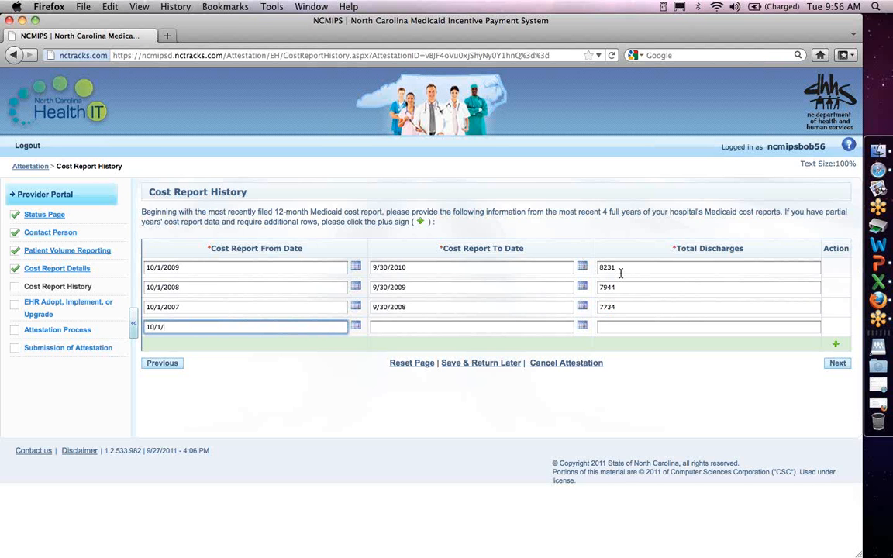
type("2006")
key("Tab")
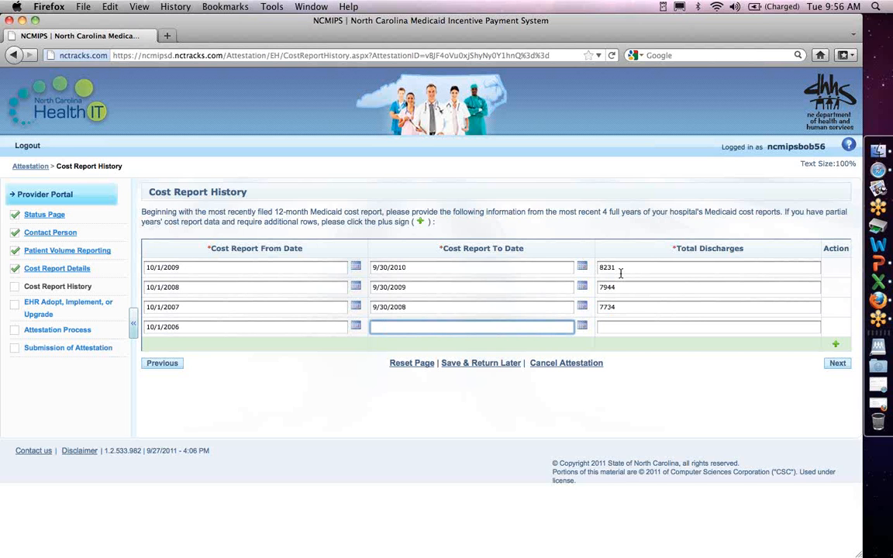
type("9/30/2007")
key("Tab")
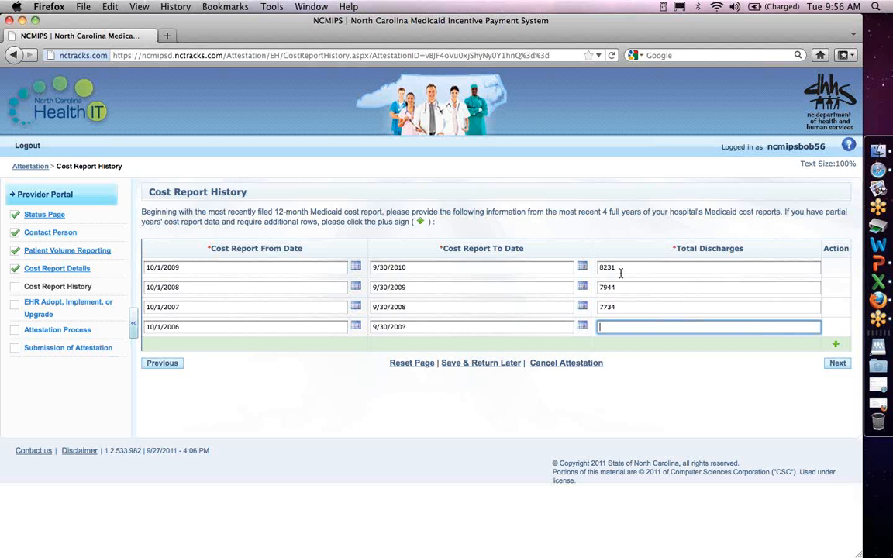
type("7548")
Save the history, tick 'Acquire, purchase, or secure access to certified EHR technology', and continue.
left_click(852, 370)
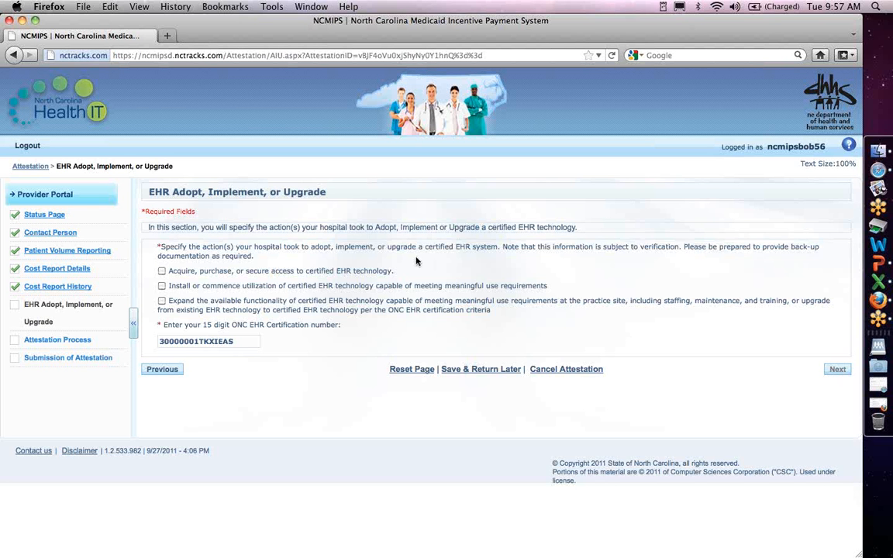
left_click(184, 275)
left_click(847, 370)
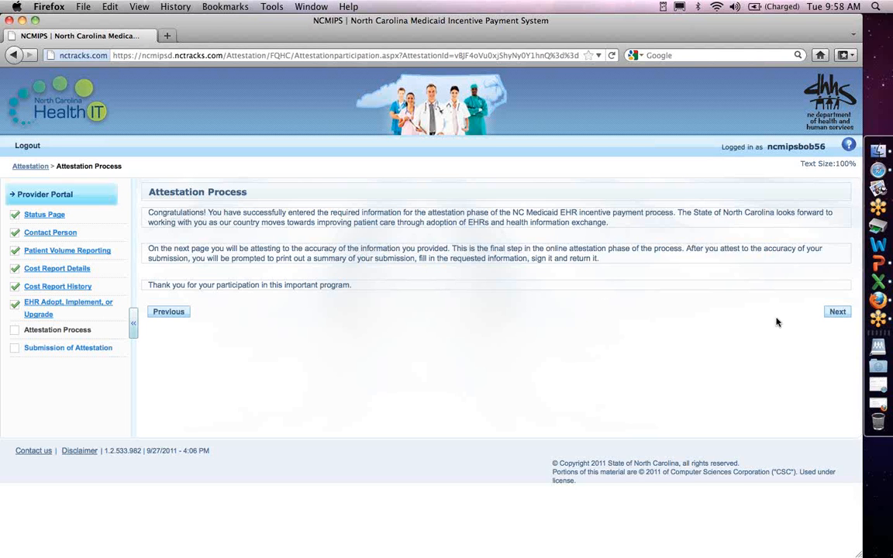
Continue to the submission page, tick 'I hereby attest to the content of this submission', and submit.
left_click(852, 314)
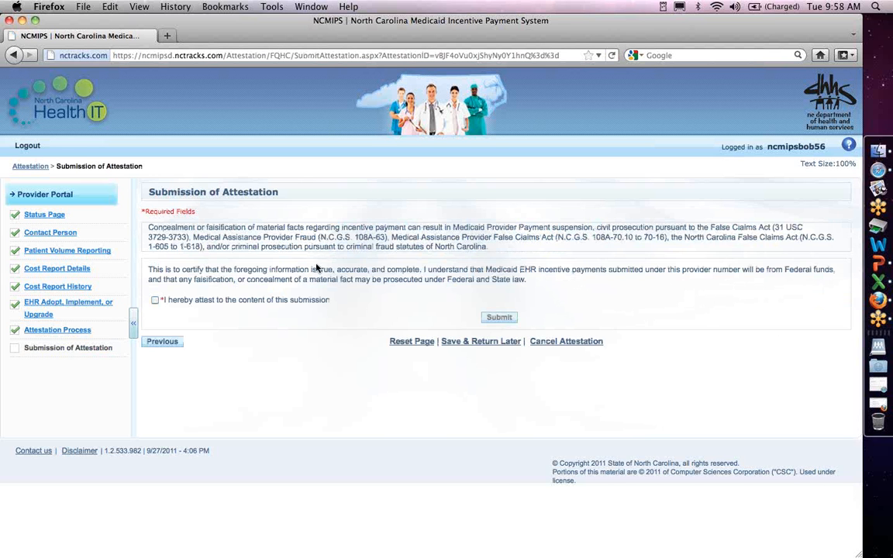
left_click(155, 299)
left_click(528, 320)
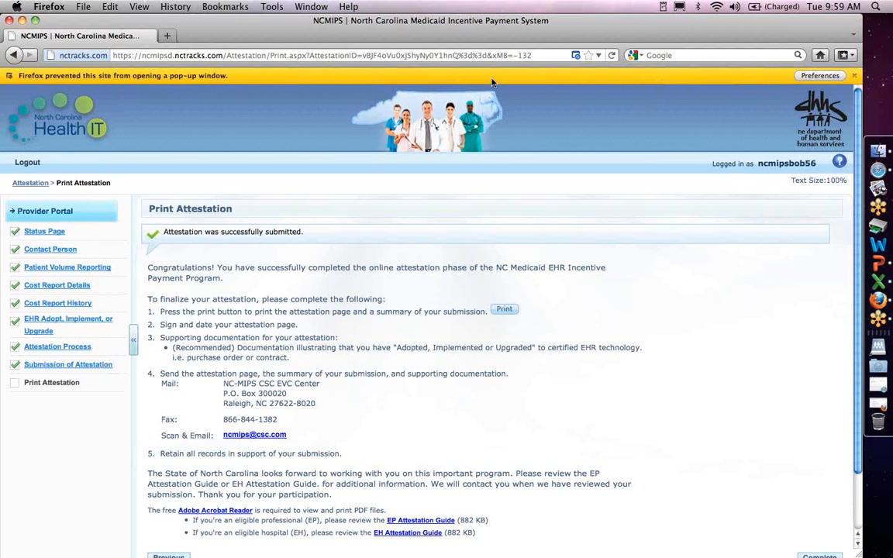
Allow pop-ups from the attestation site, then print AttestationSummary.pdf and open it in Preview.
left_click(833, 77)
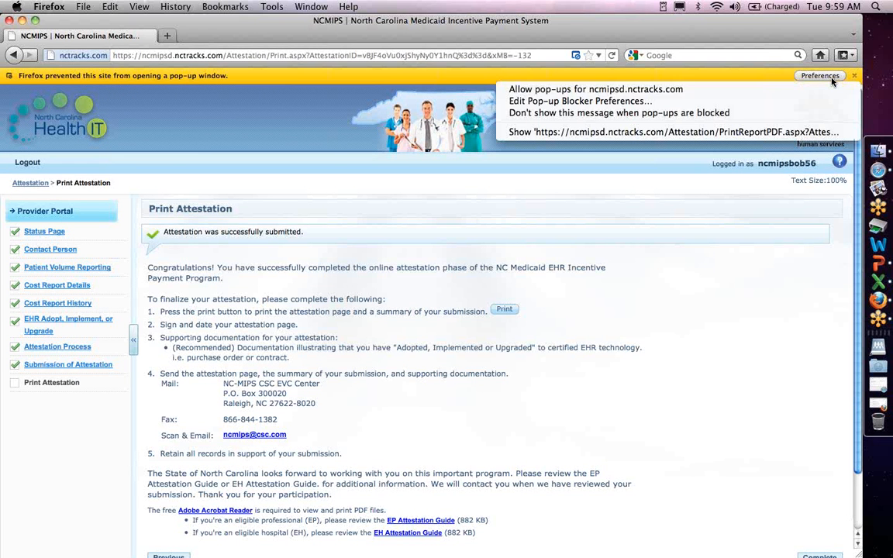
left_click(687, 91)
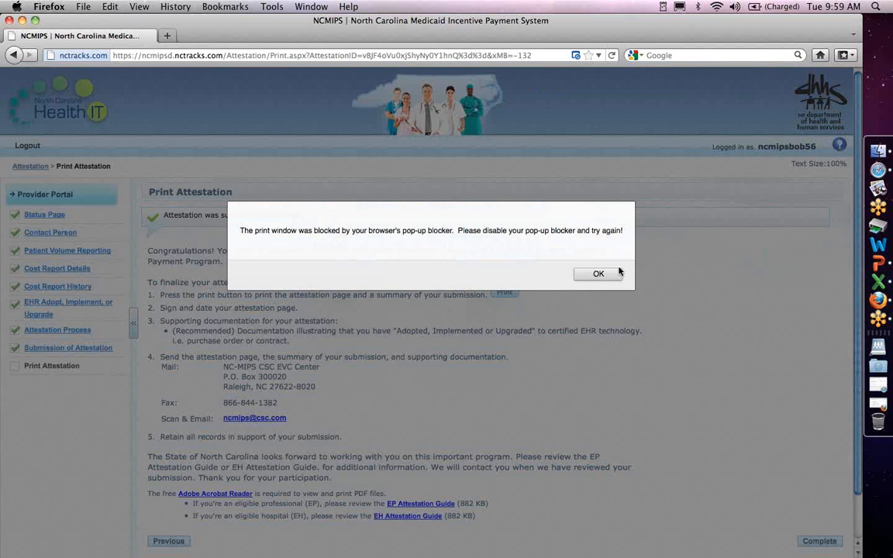
left_click(599, 273)
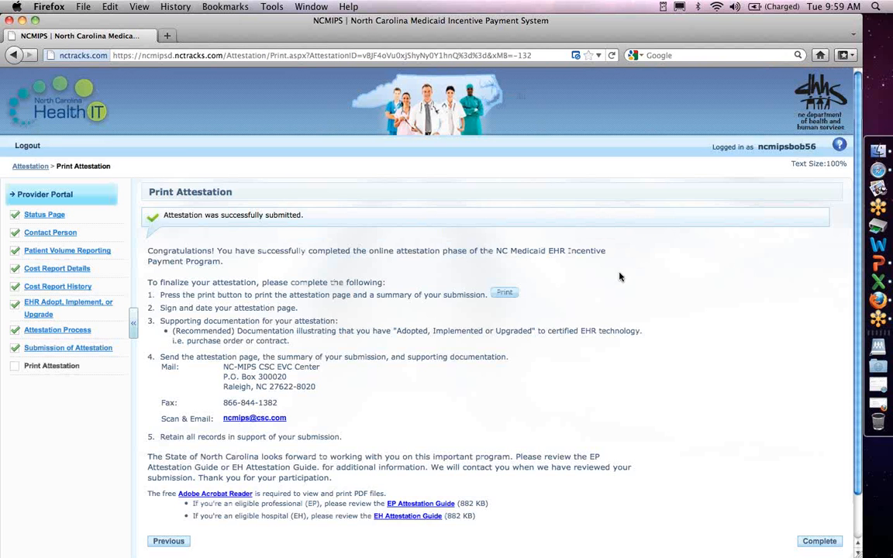
left_click(530, 295)
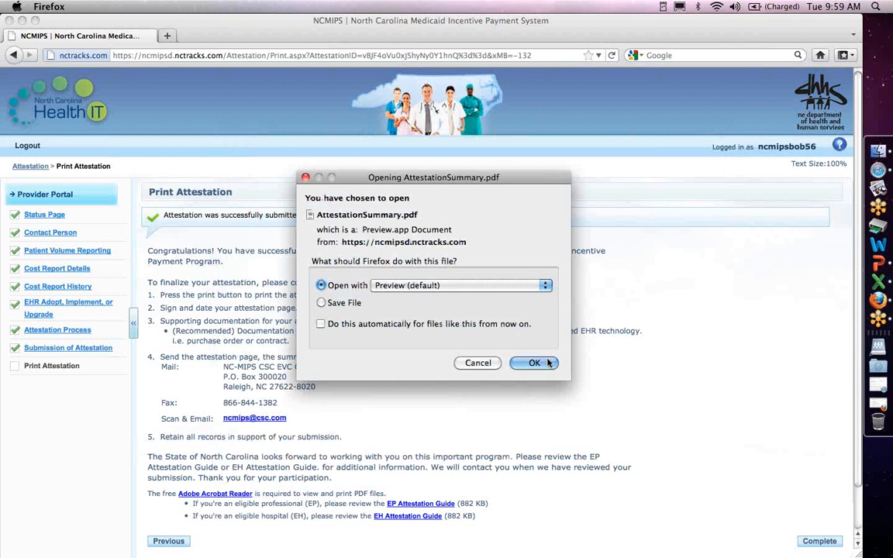
left_click(534, 363)
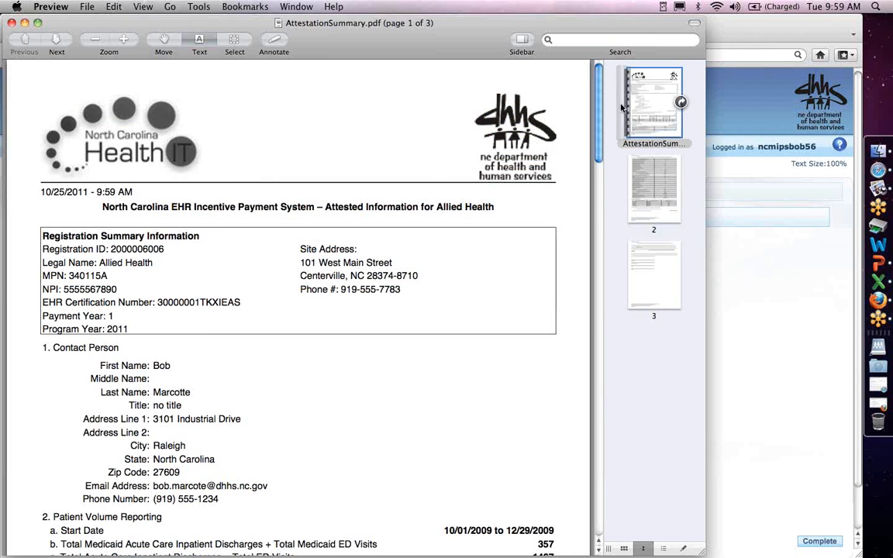
Scroll the three-page AttestationSummary.pdf down to the signature page, then close Preview.
left_click_drag(602, 104, 609, 406)
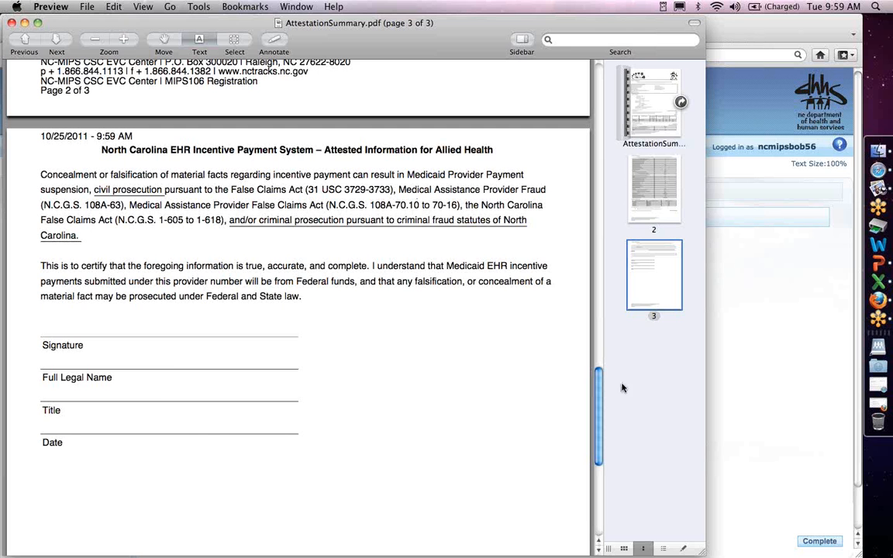
left_click(27, 21)
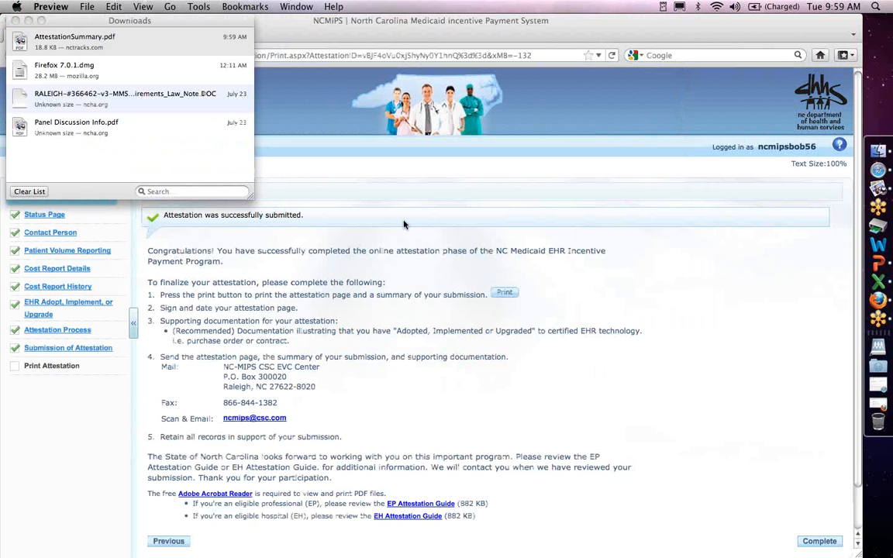
Dismiss the Downloads list and complete the attestation, landing on Status with program year 1 in Validation.
left_click(40, 21)
scroll(379, 304, "down", 2)
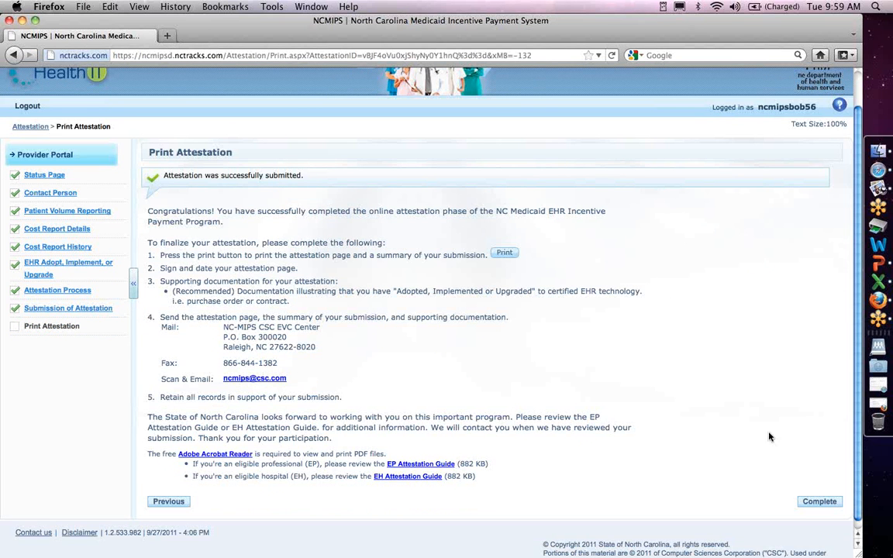
left_click(842, 504)
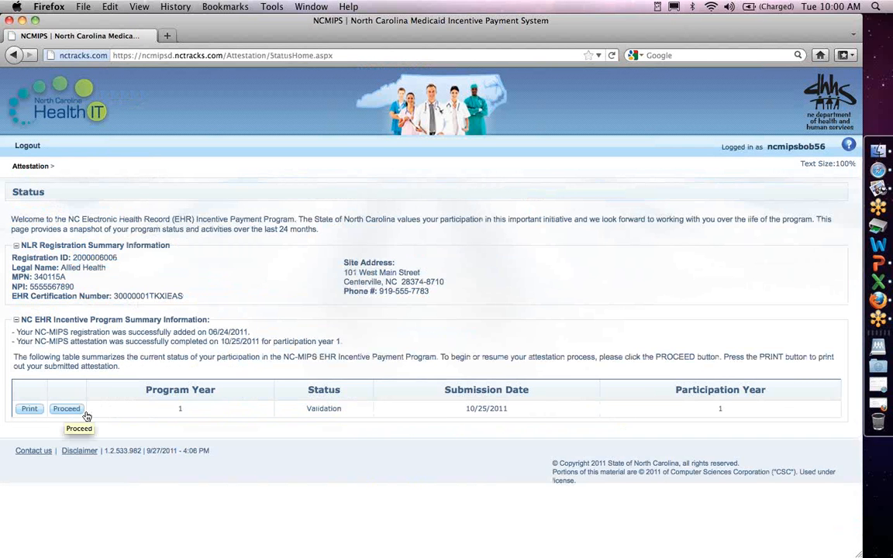
Switch from the portal to the 'NC-MIPS Attestation Validation' presentation slide.
left_click(61, 413)
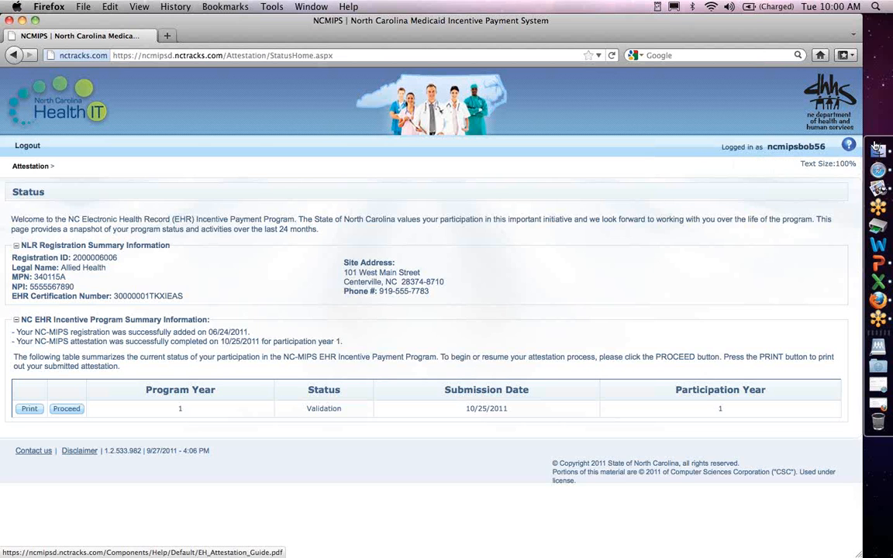
key("super+Tab")
key("super+Tab")
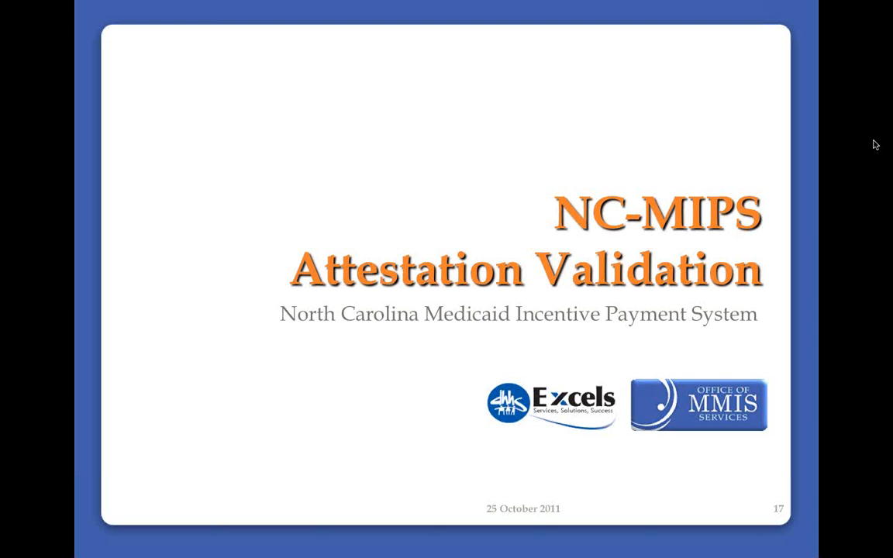